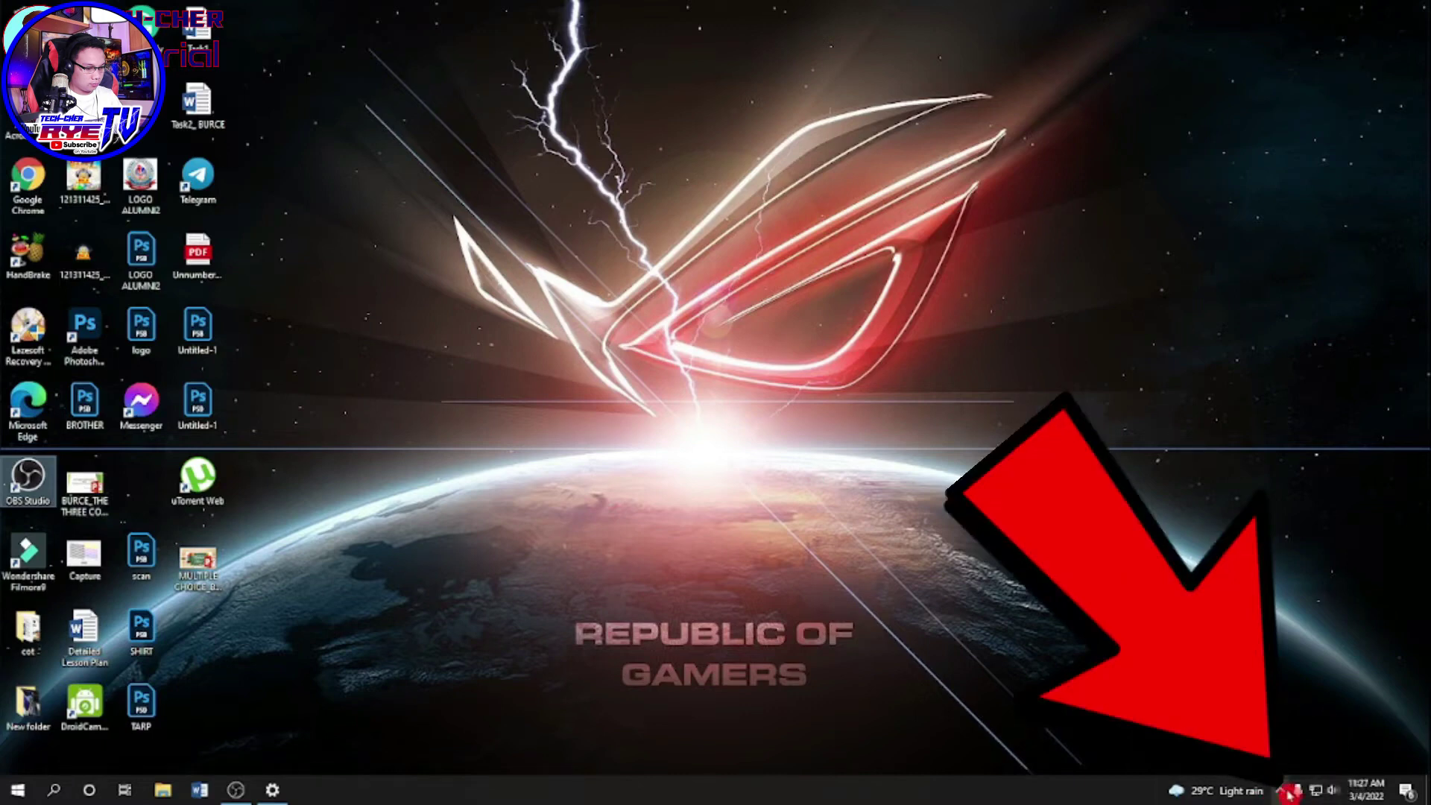
Step: Open Windows Security from the notification area and show the Virus & threat protection settings
click(1280, 792)
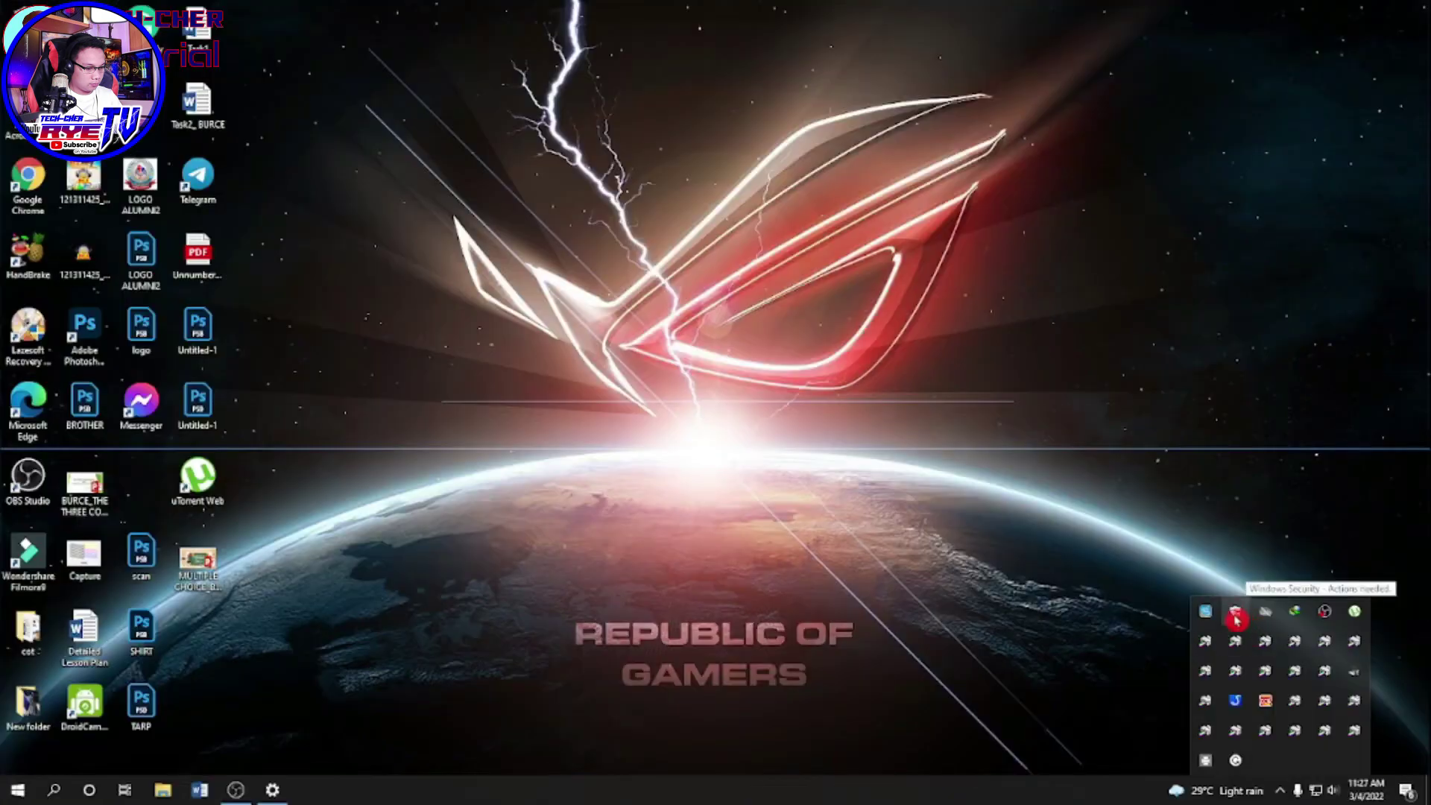
click(1235, 616)
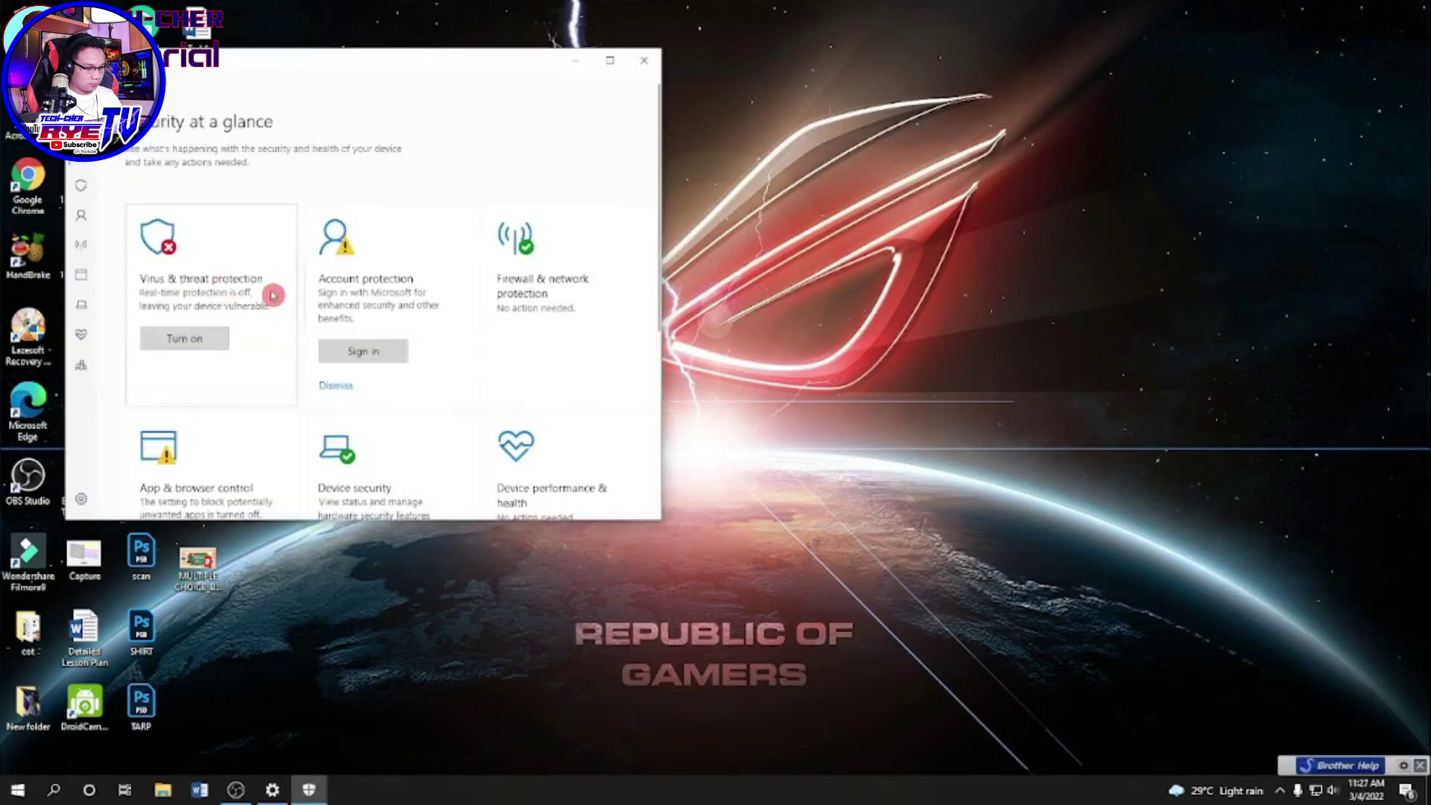
click(199, 284)
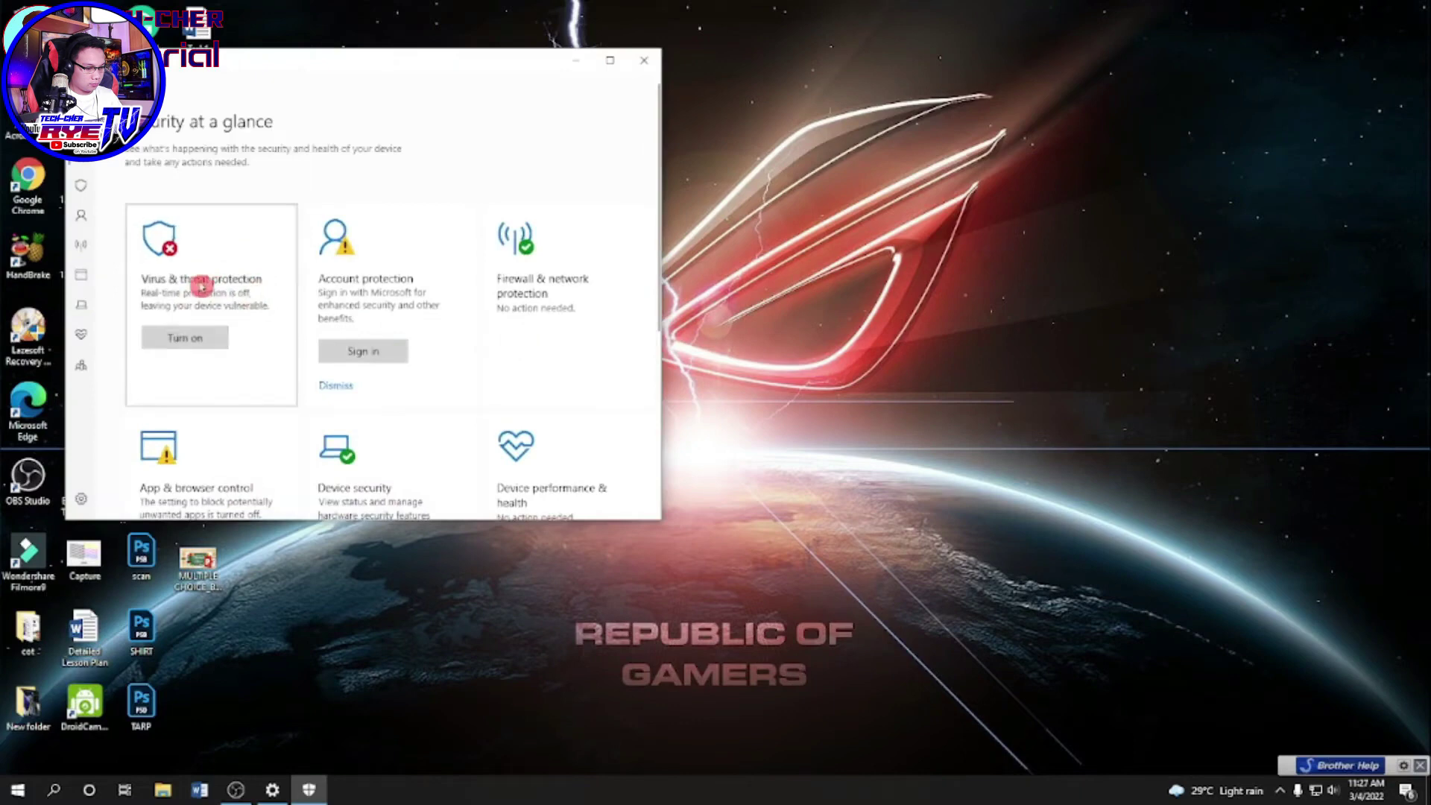
scroll(281, 351, down, 3)
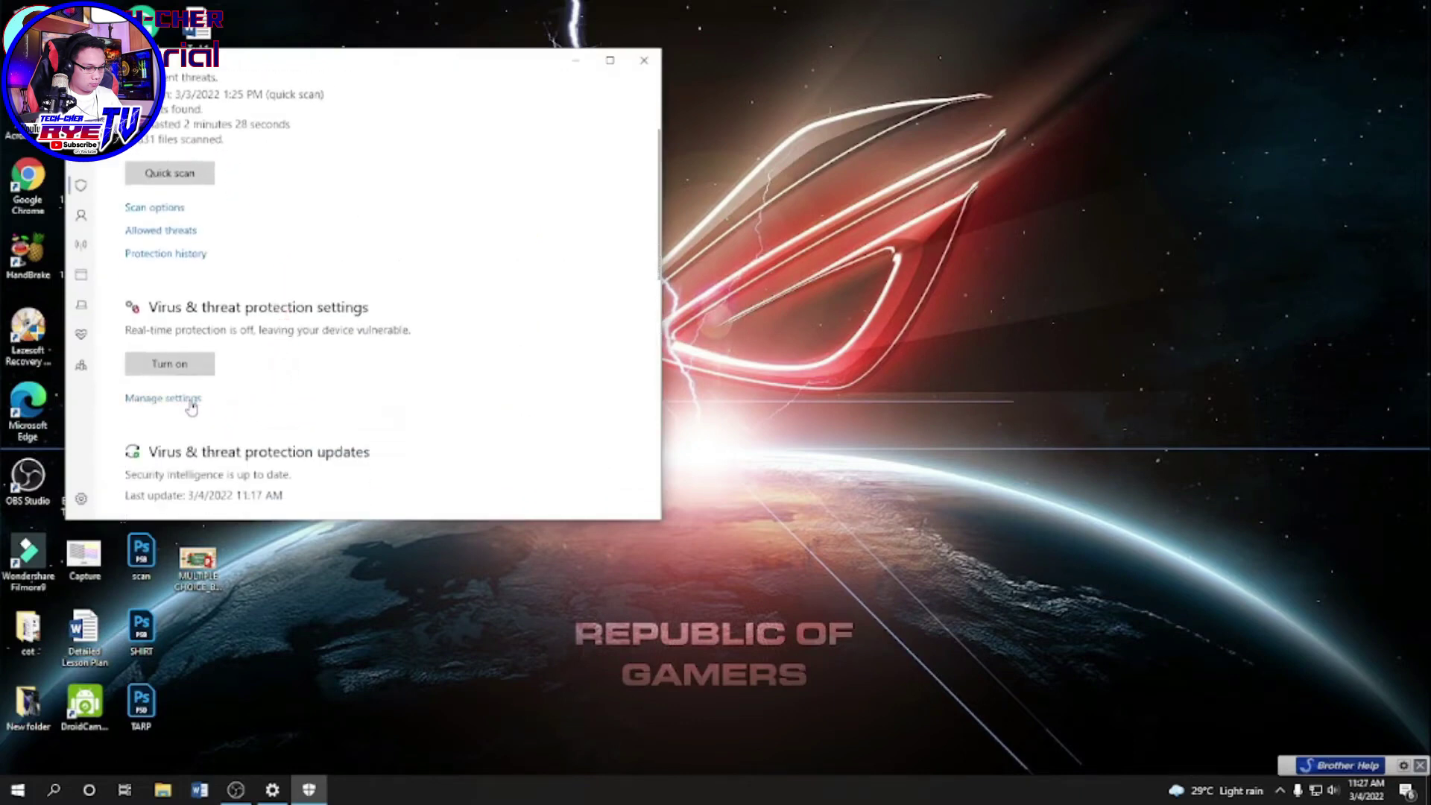
click(162, 399)
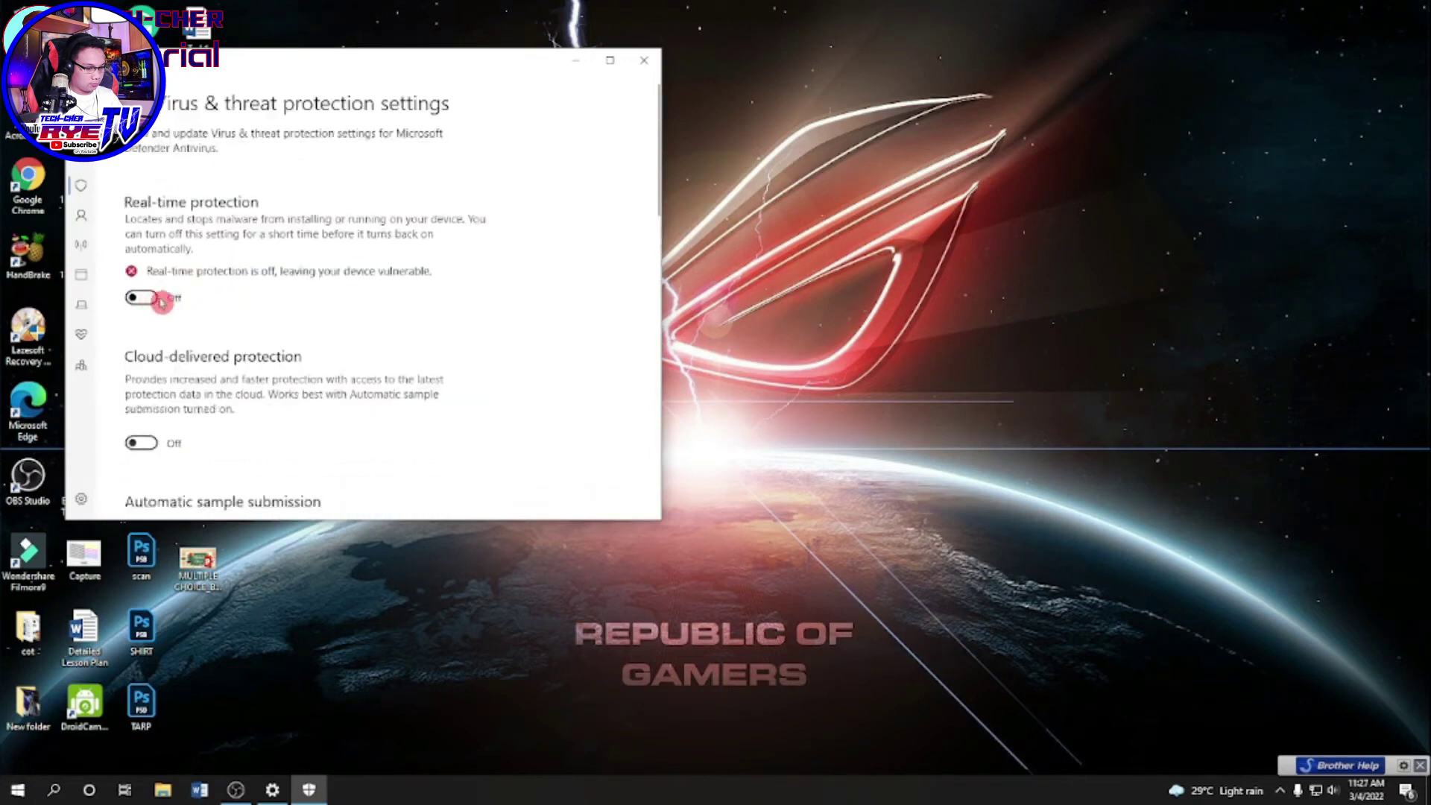
Step: Check the switches for real-time protection, cloud-delivered protection, automatic sample submission and Tamper Protection
scroll(179, 309, down, 1)
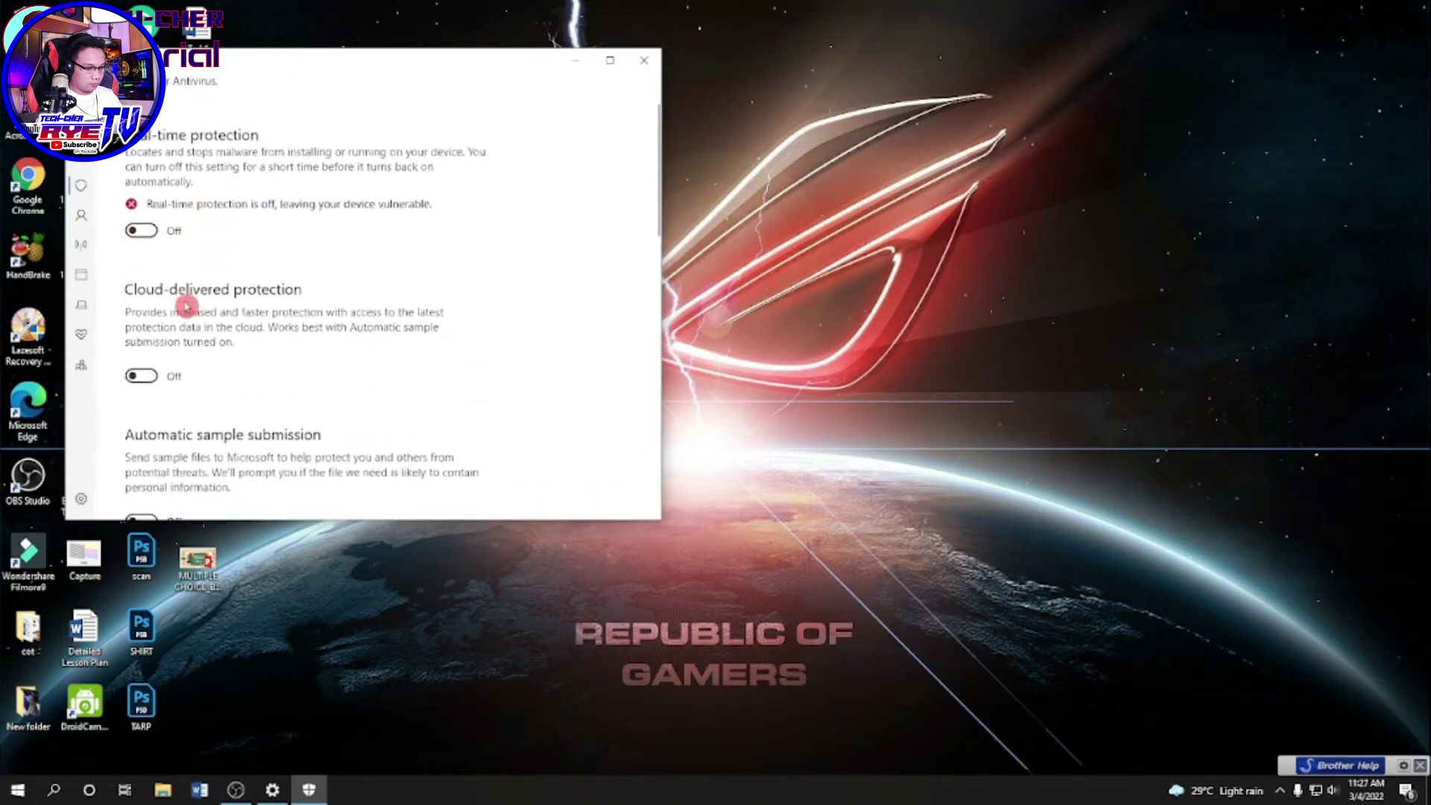
scroll(150, 243, down, 2)
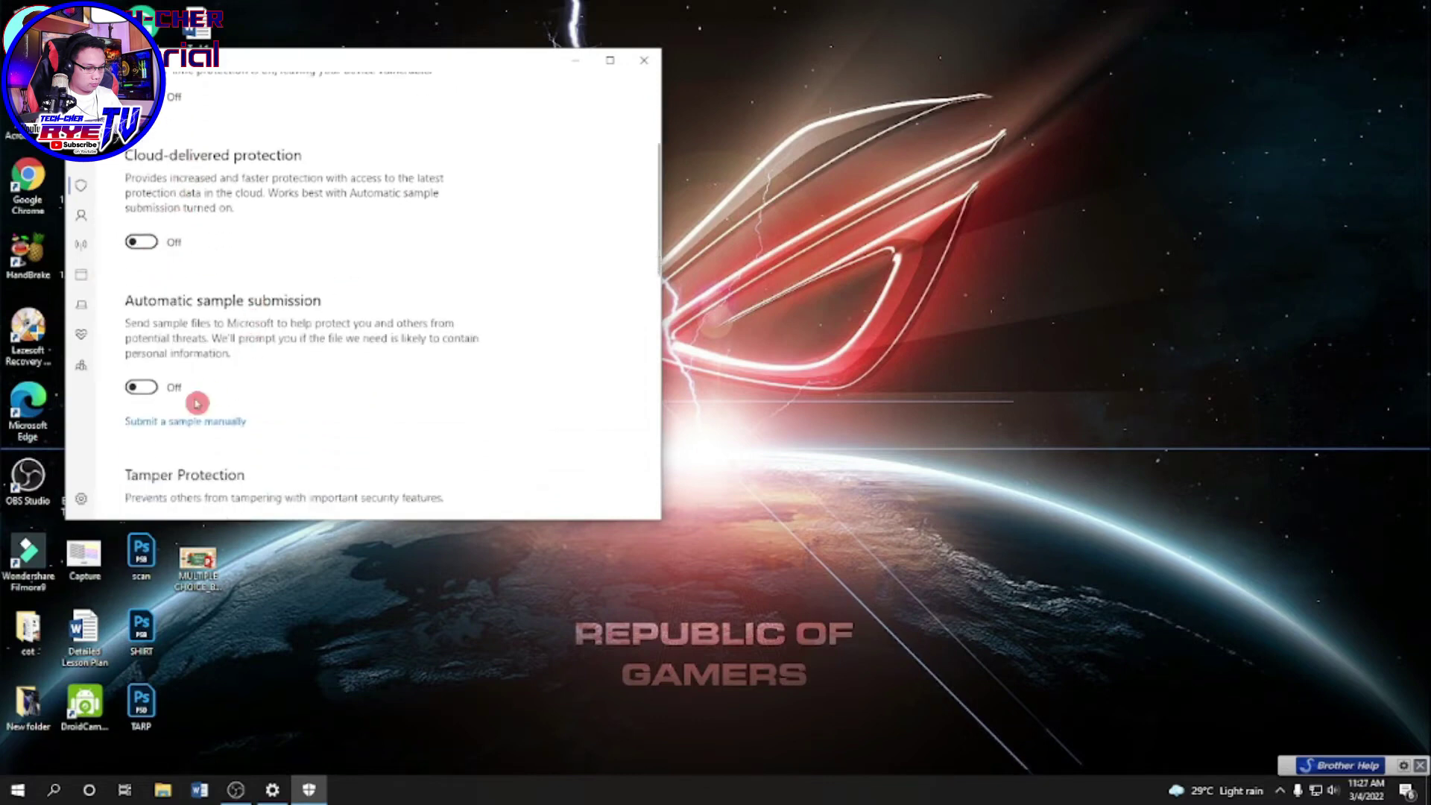
scroll(179, 385, down, 3)
scroll(224, 310, up, 6)
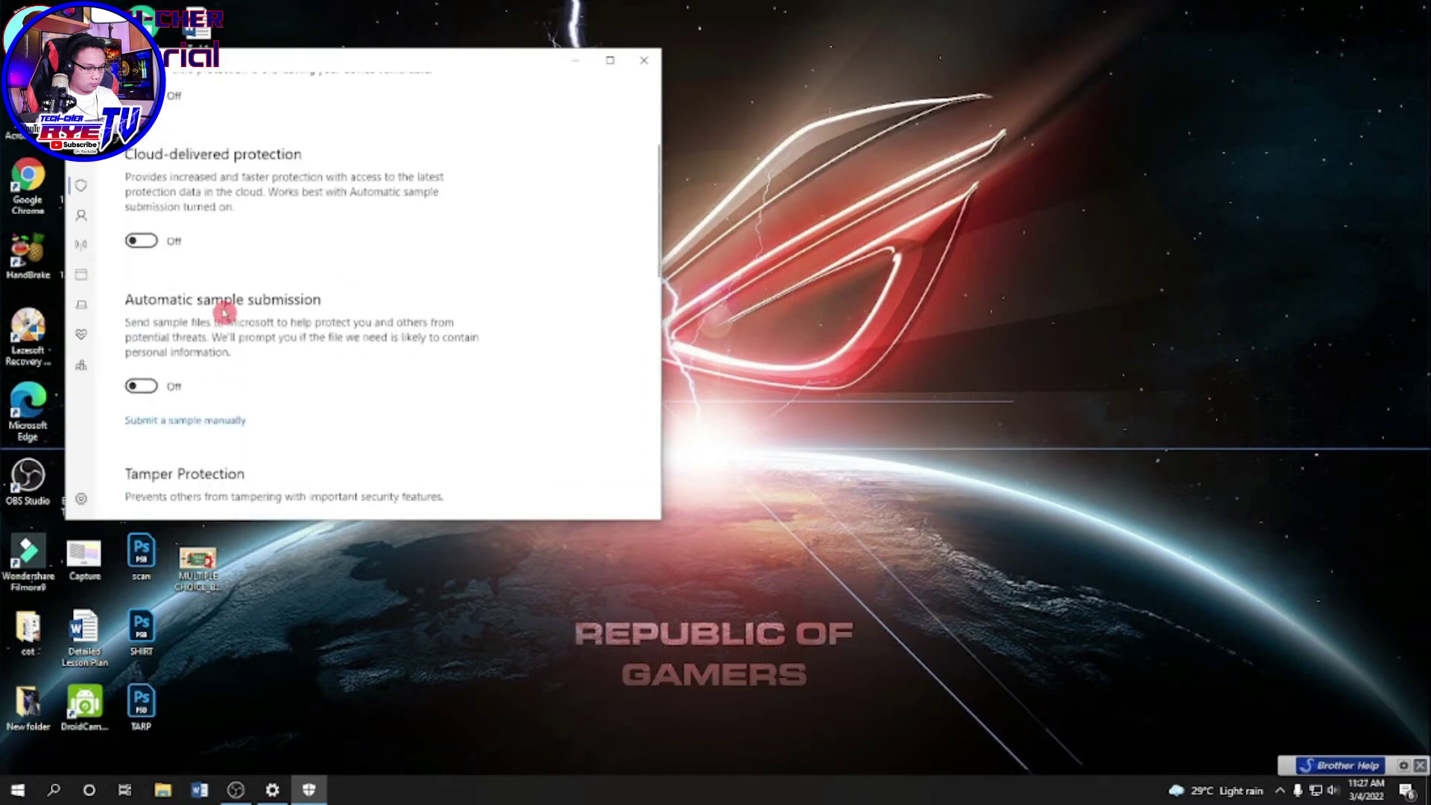
scroll(186, 351, down, 2)
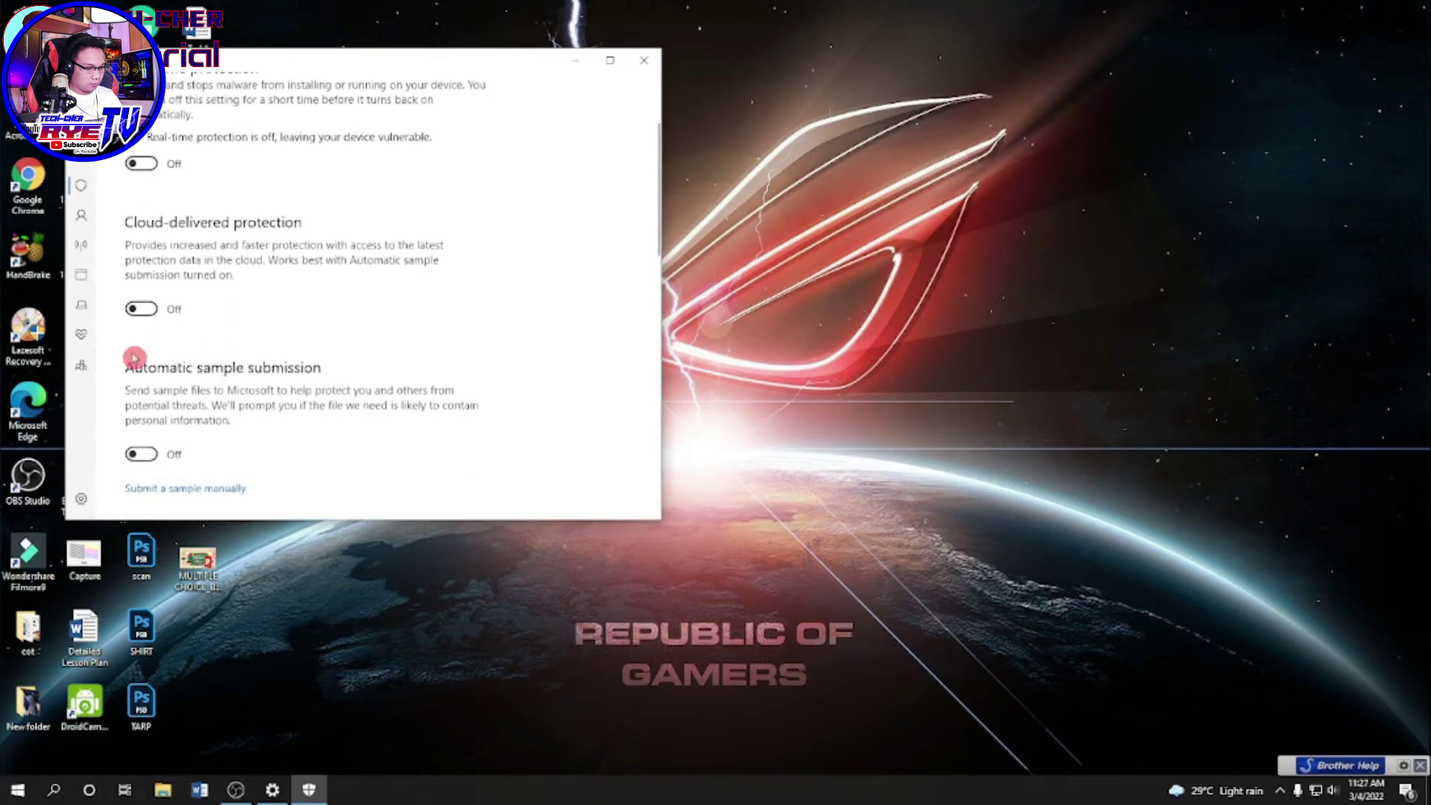
scroll(163, 408, down, 4)
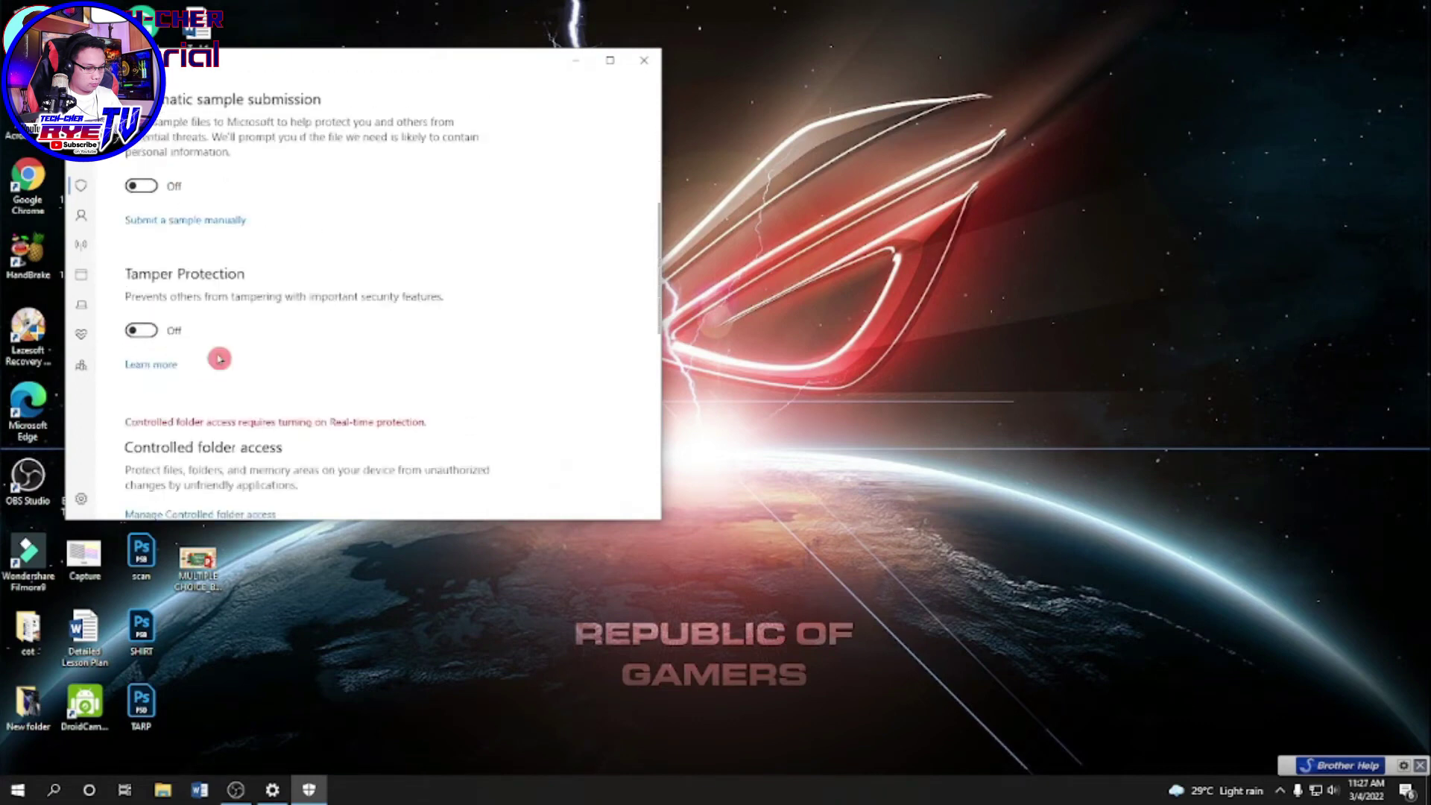
scroll(238, 360, up, 5)
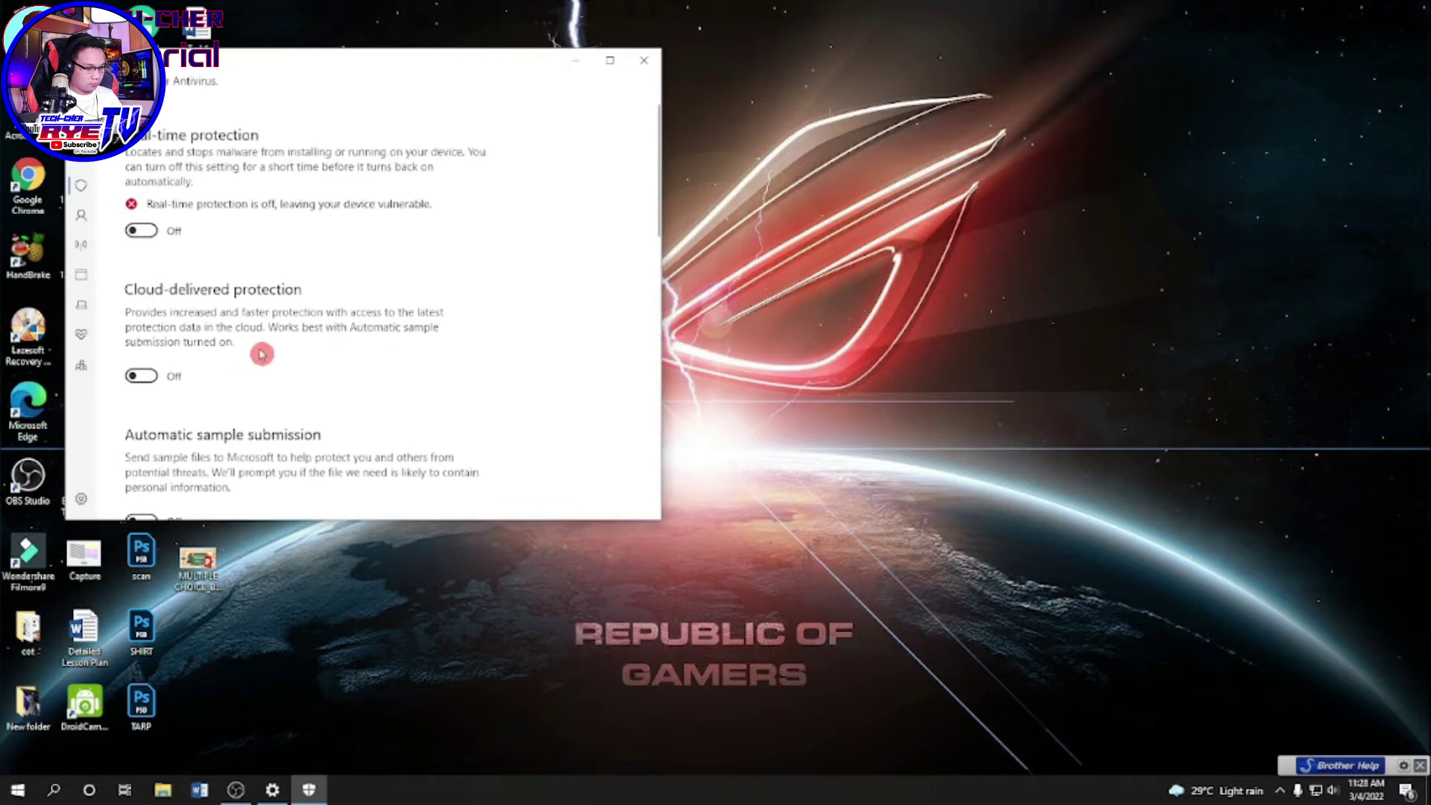
scroll(261, 354, down, 1)
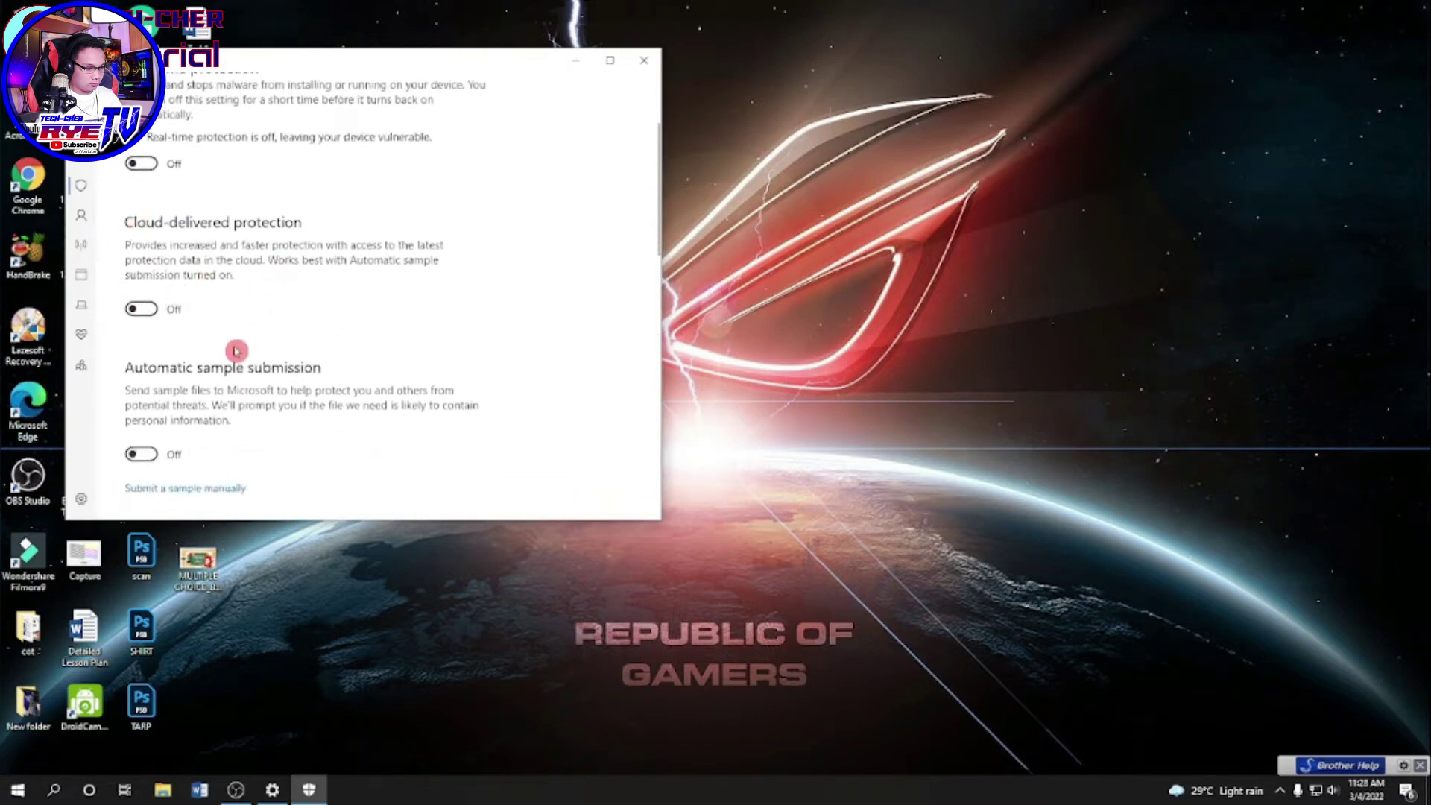
click(236, 789)
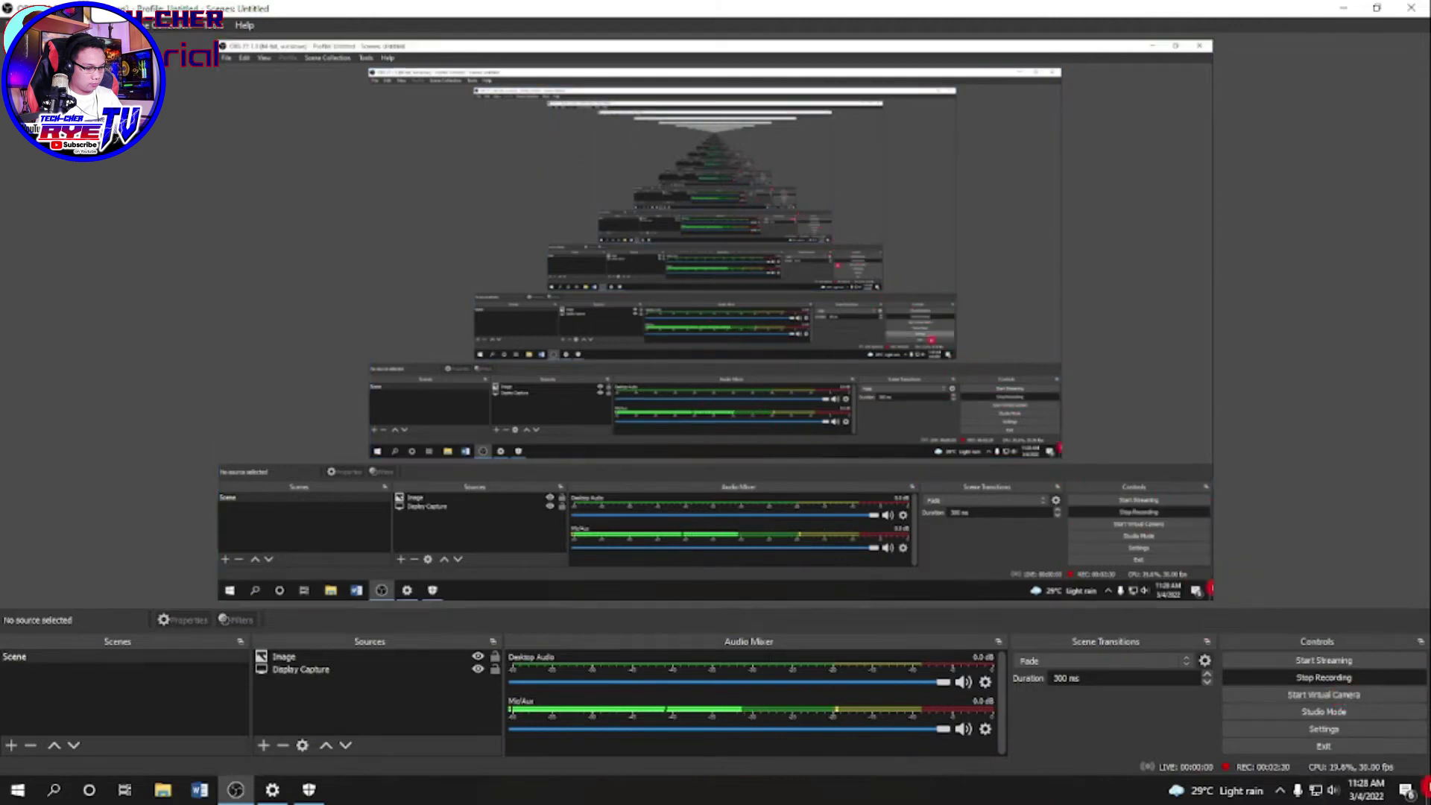
click(1427, 792)
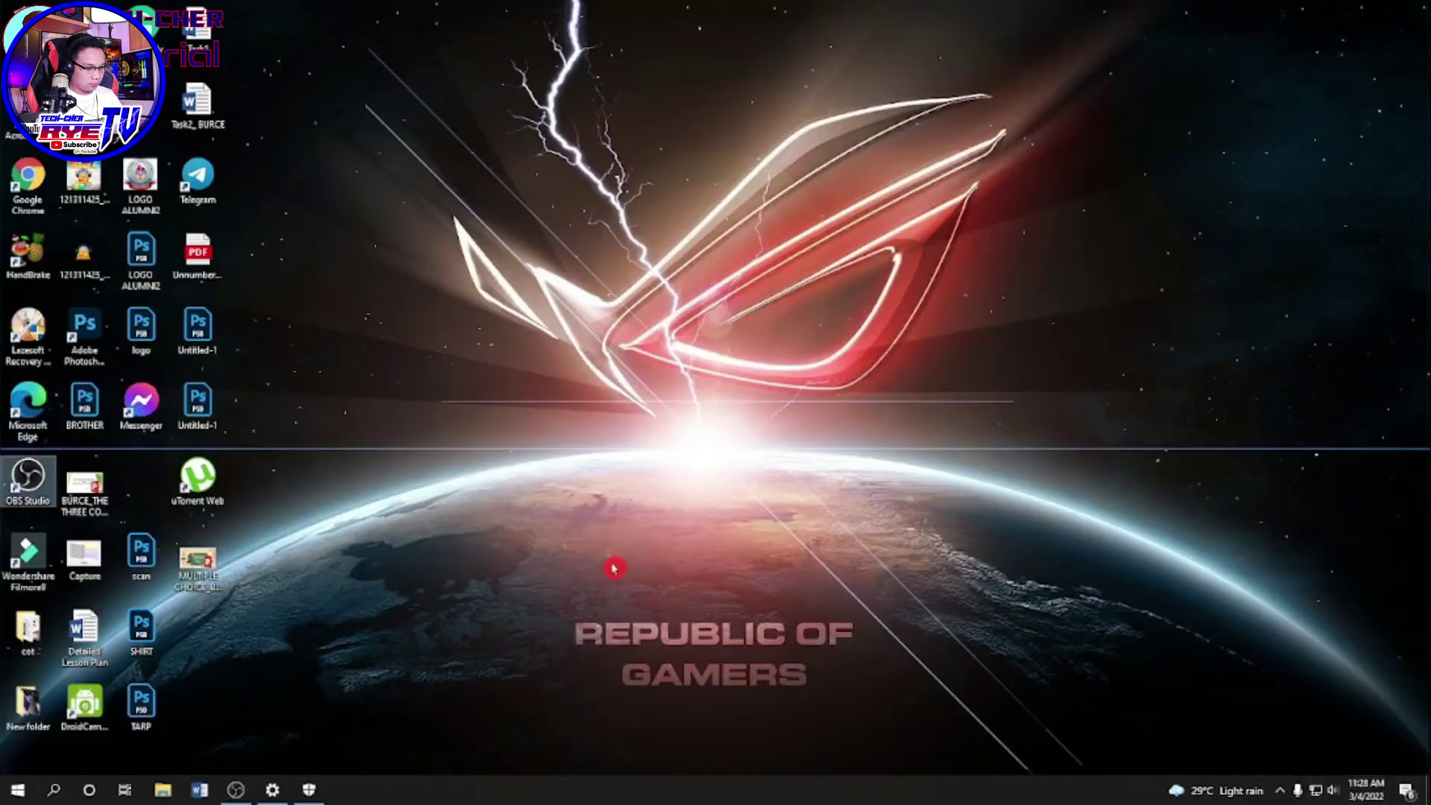
click(1281, 791)
click(620, 602)
Step: Search Windows for "windows defender" and open Windows Security
click(53, 791)
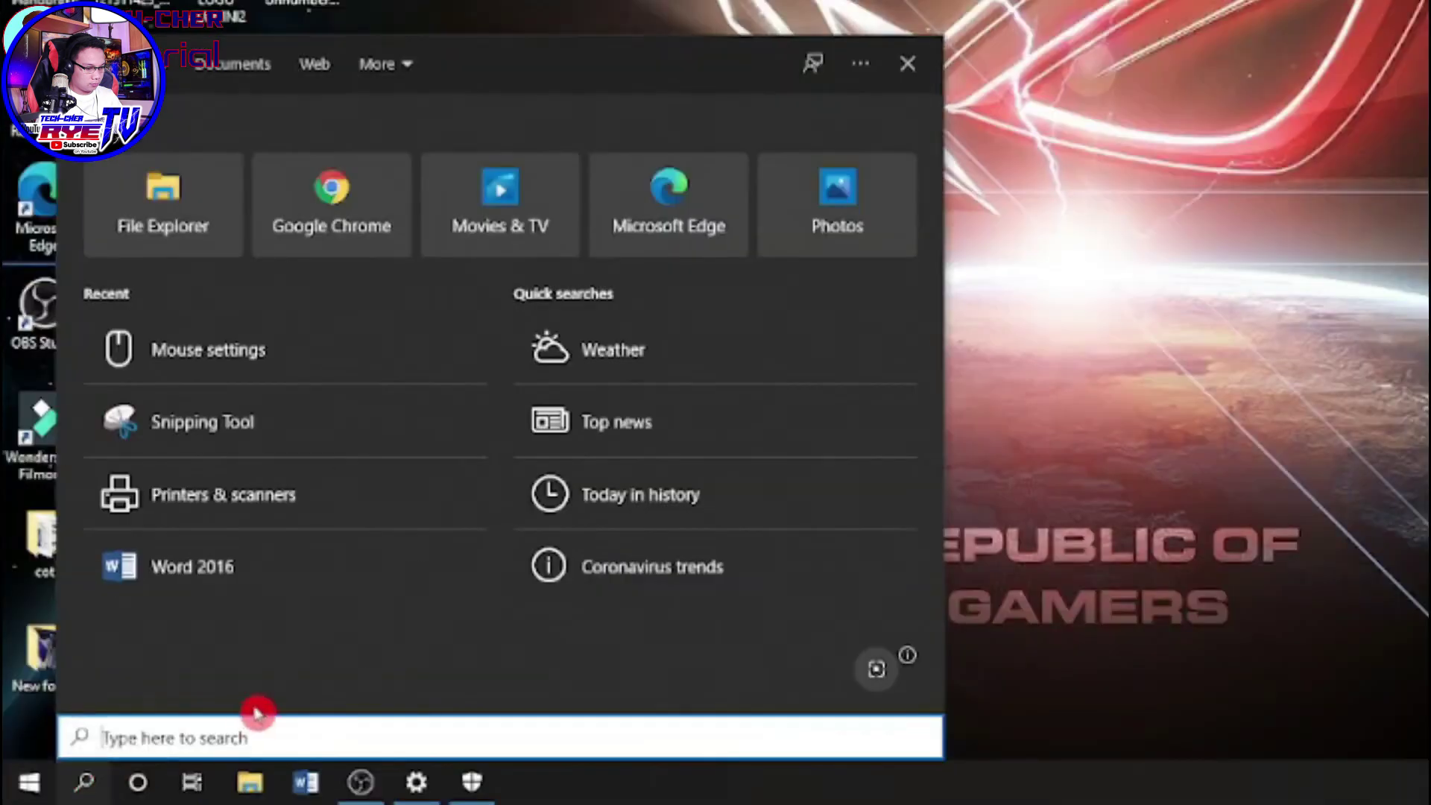
text(windo)
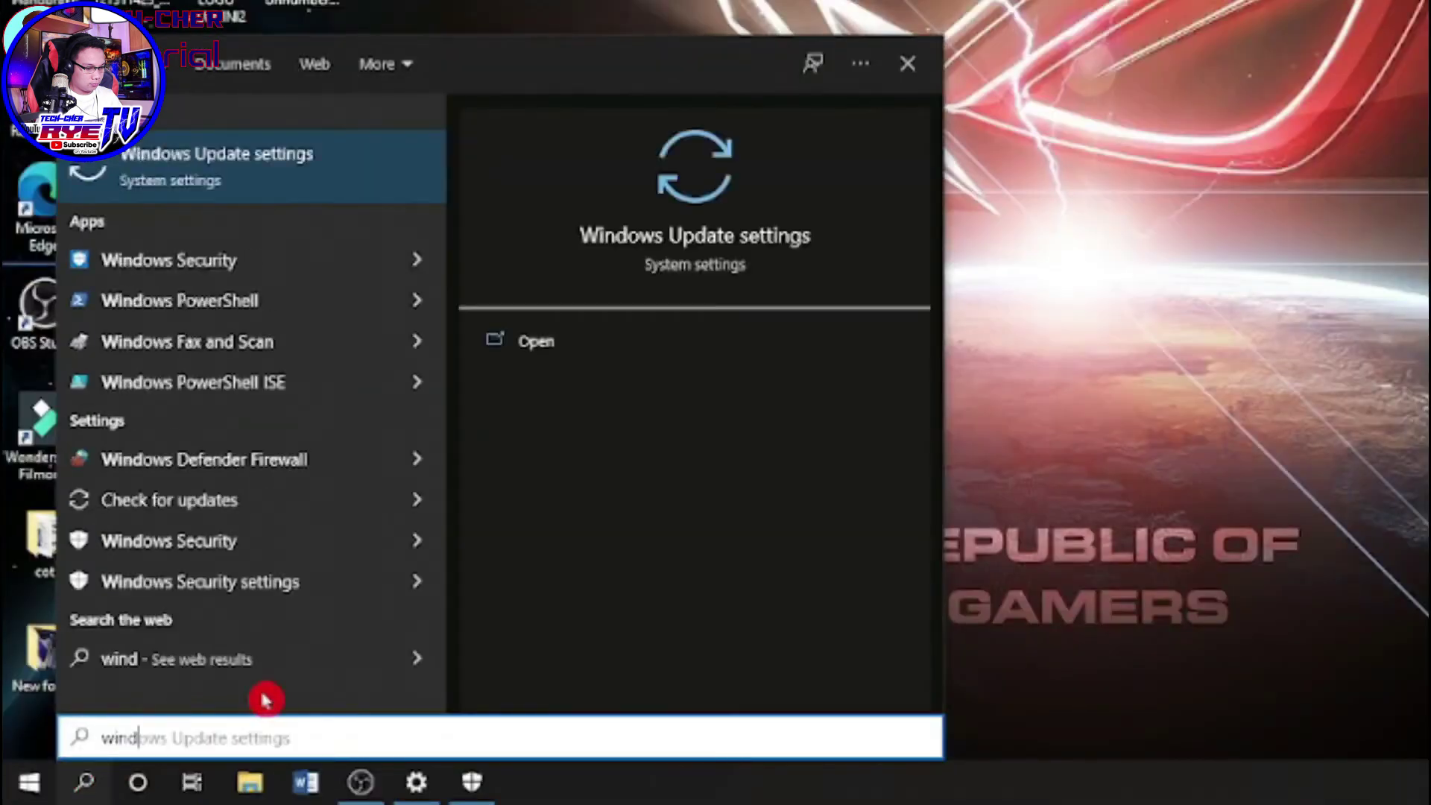
text(ws defender)
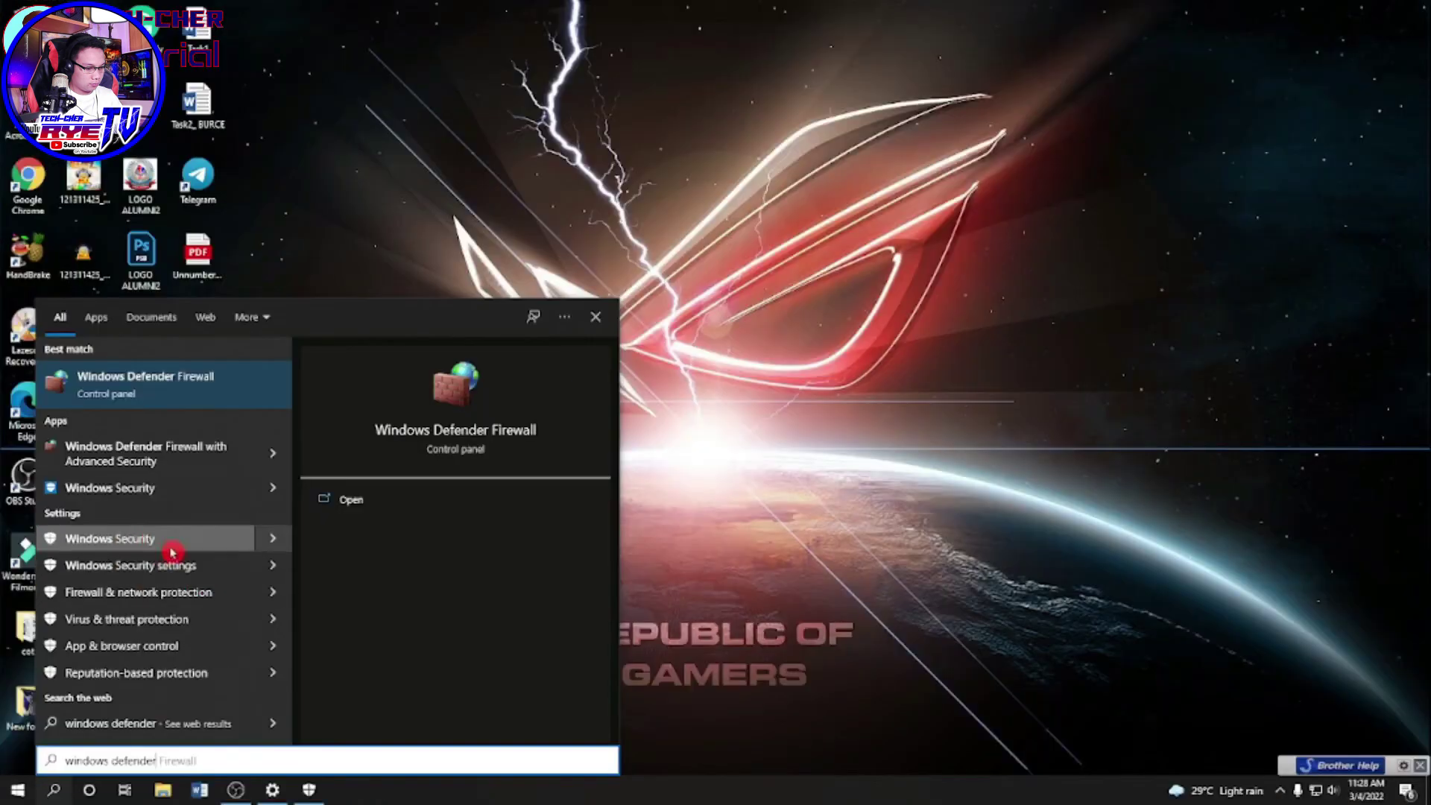
click(339, 319)
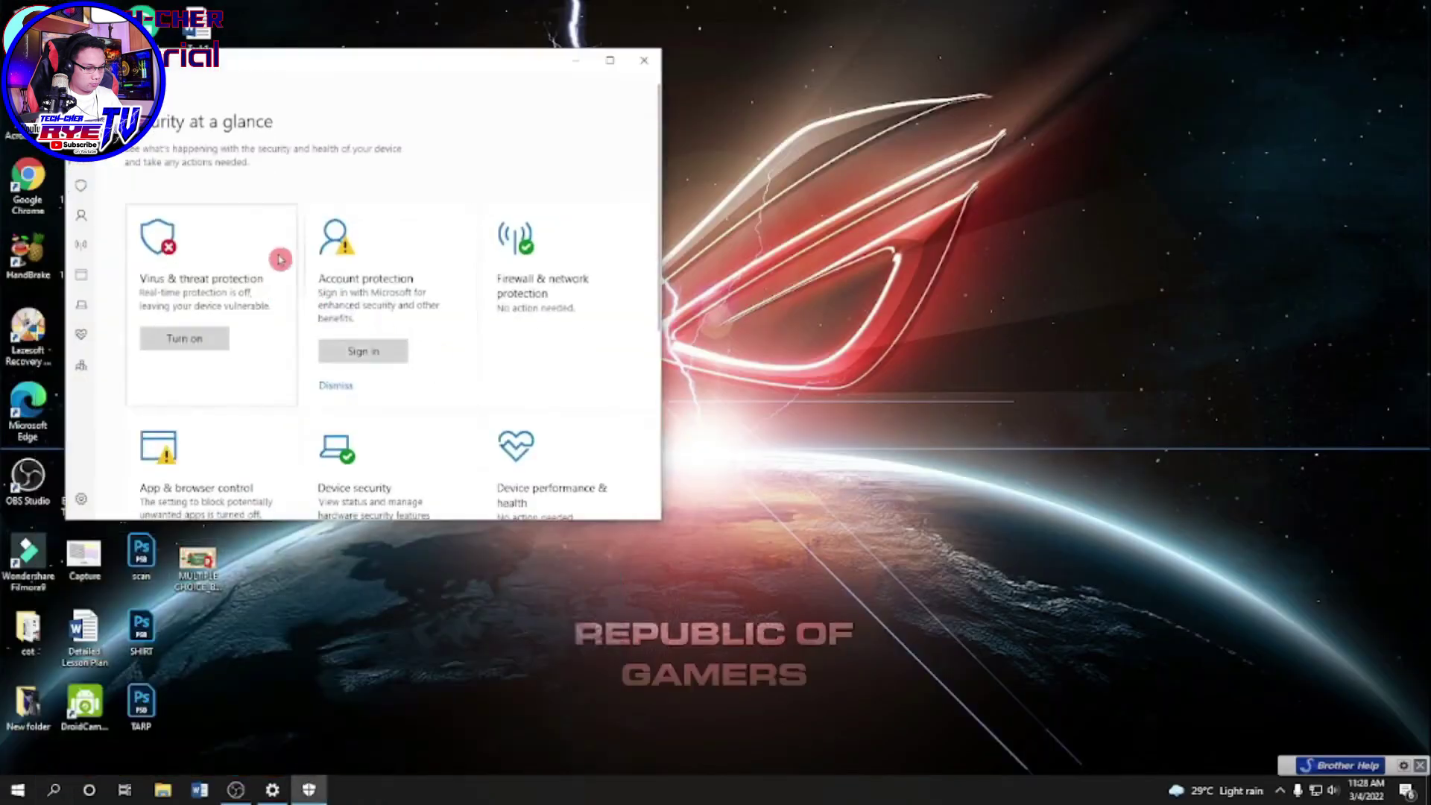
Step: Maximize Windows Security, check the state of the Virus & threat protection settings and close the window
click(610, 60)
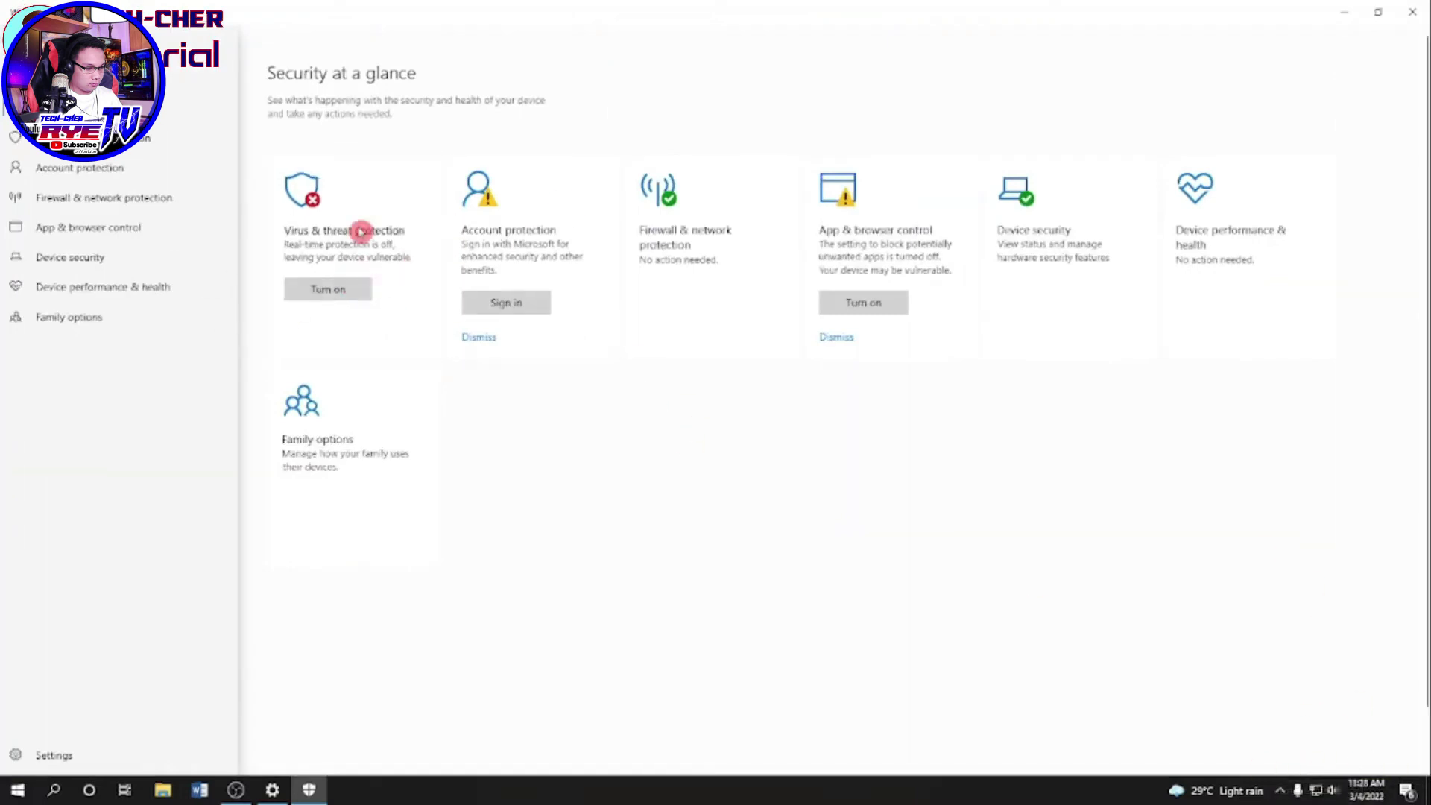
click(361, 232)
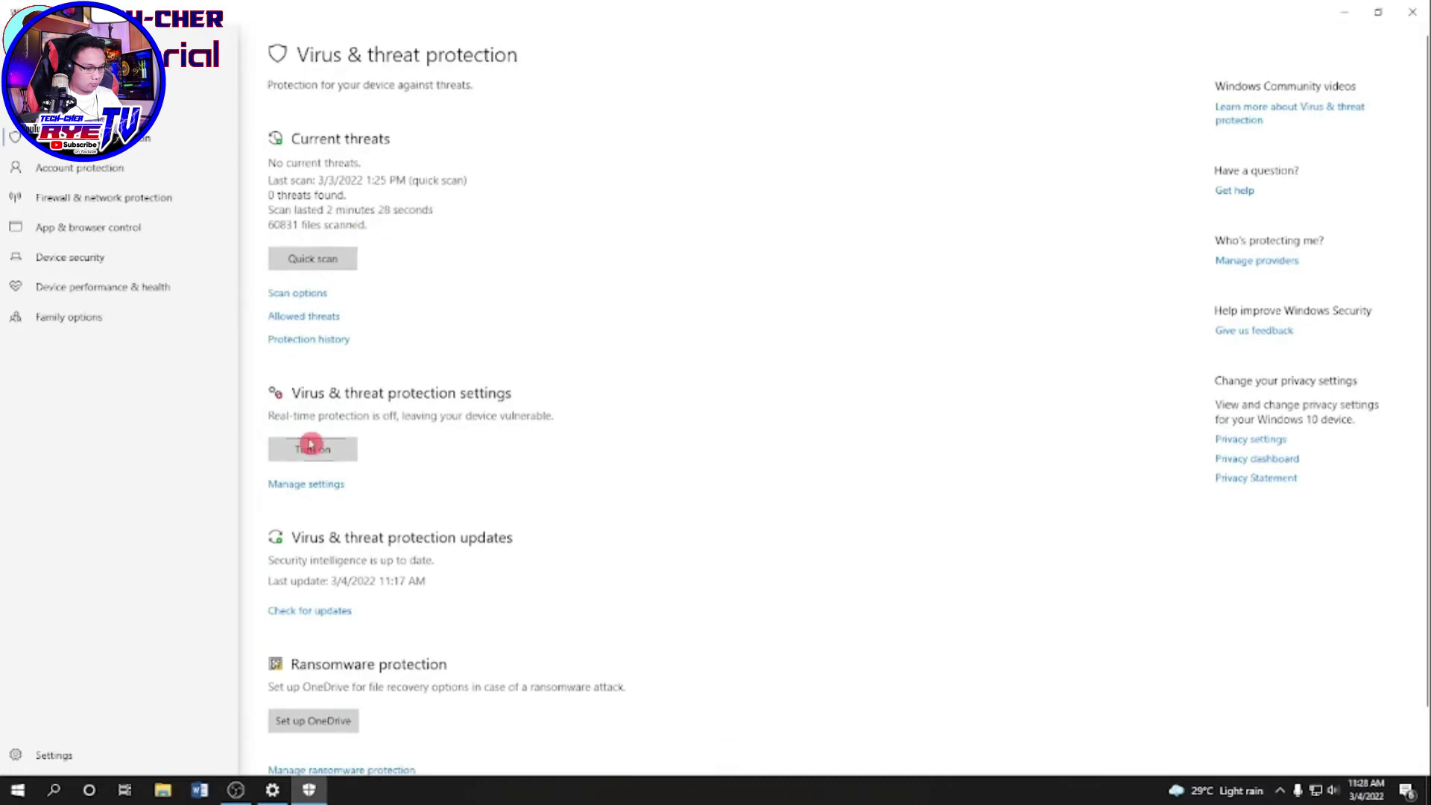
click(329, 494)
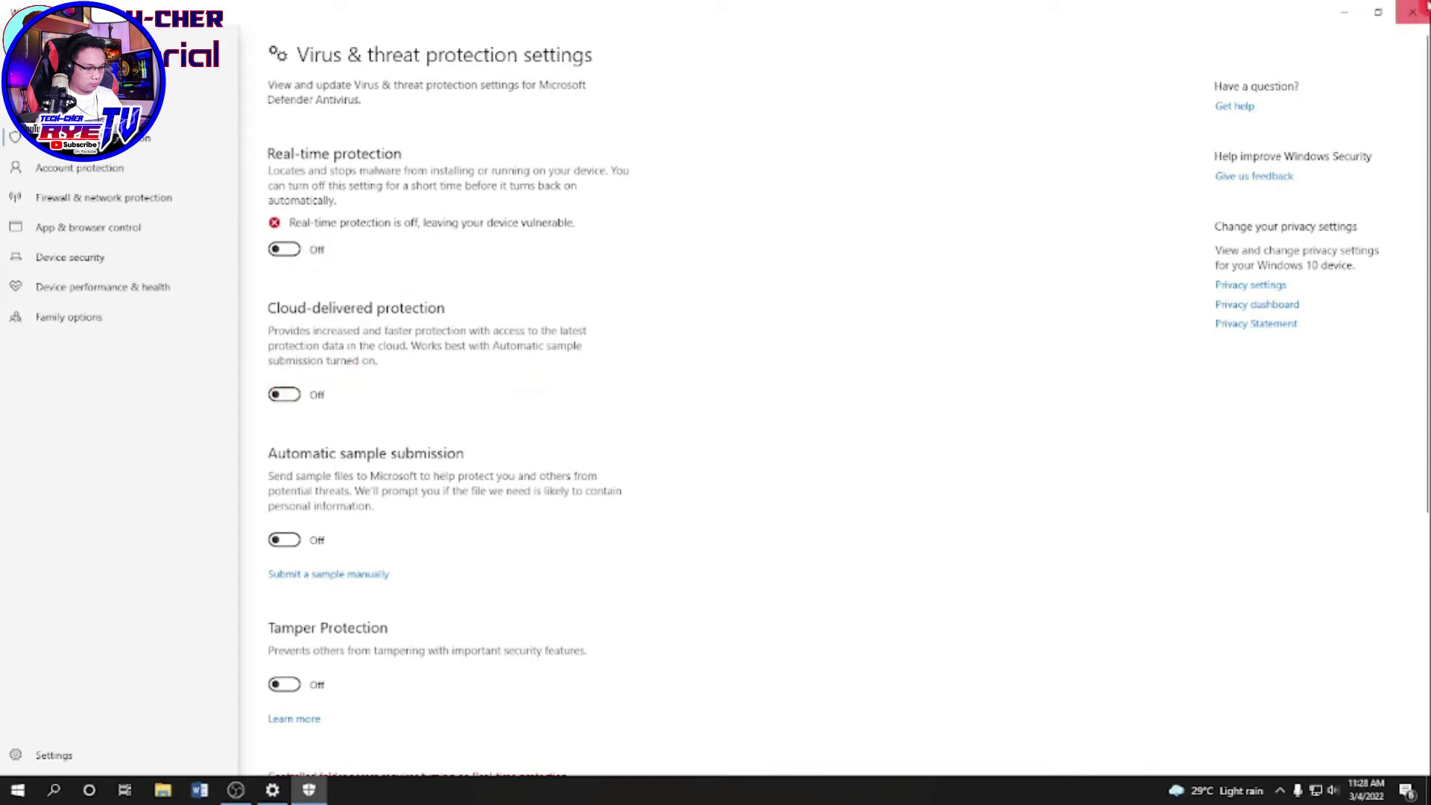
click(1412, 12)
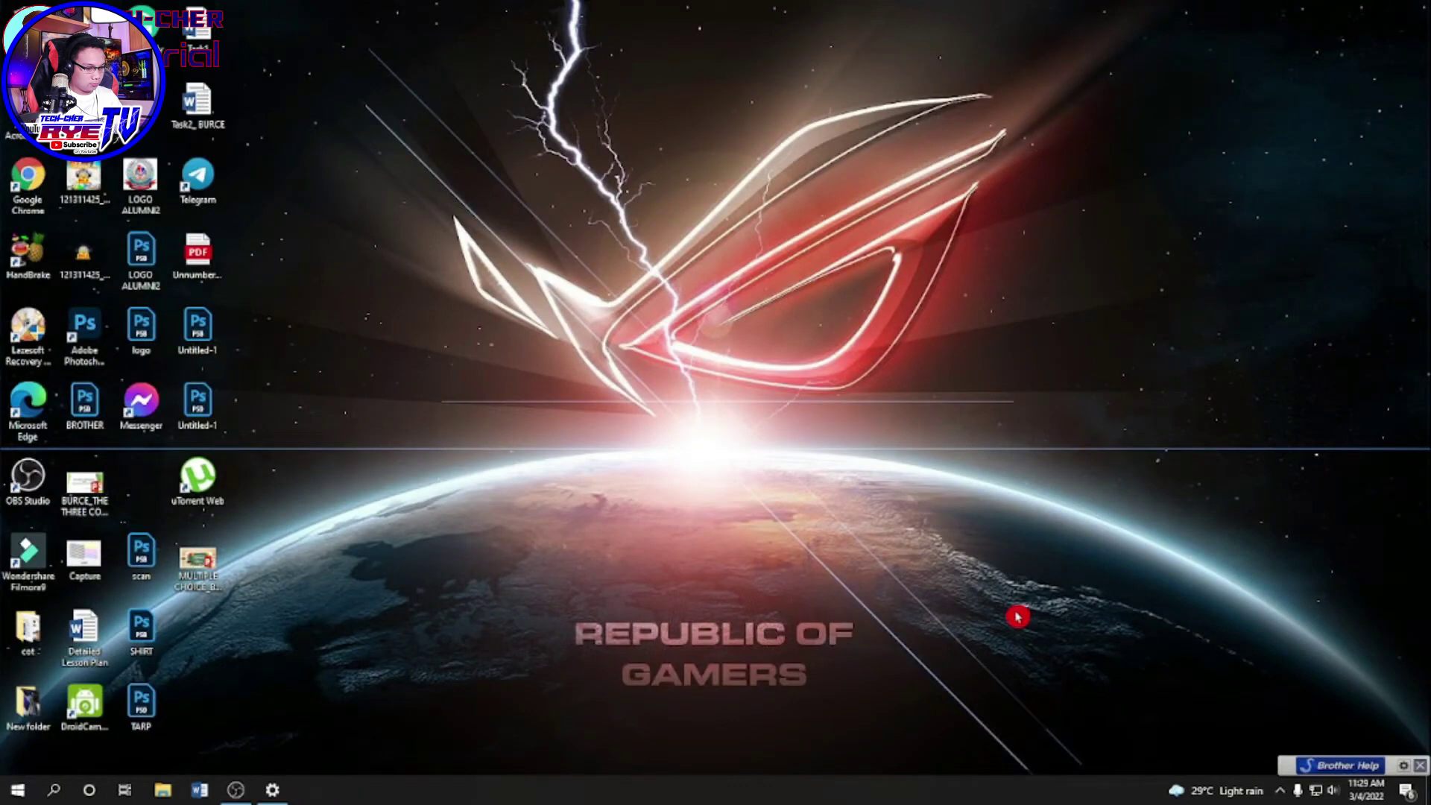
click(1282, 791)
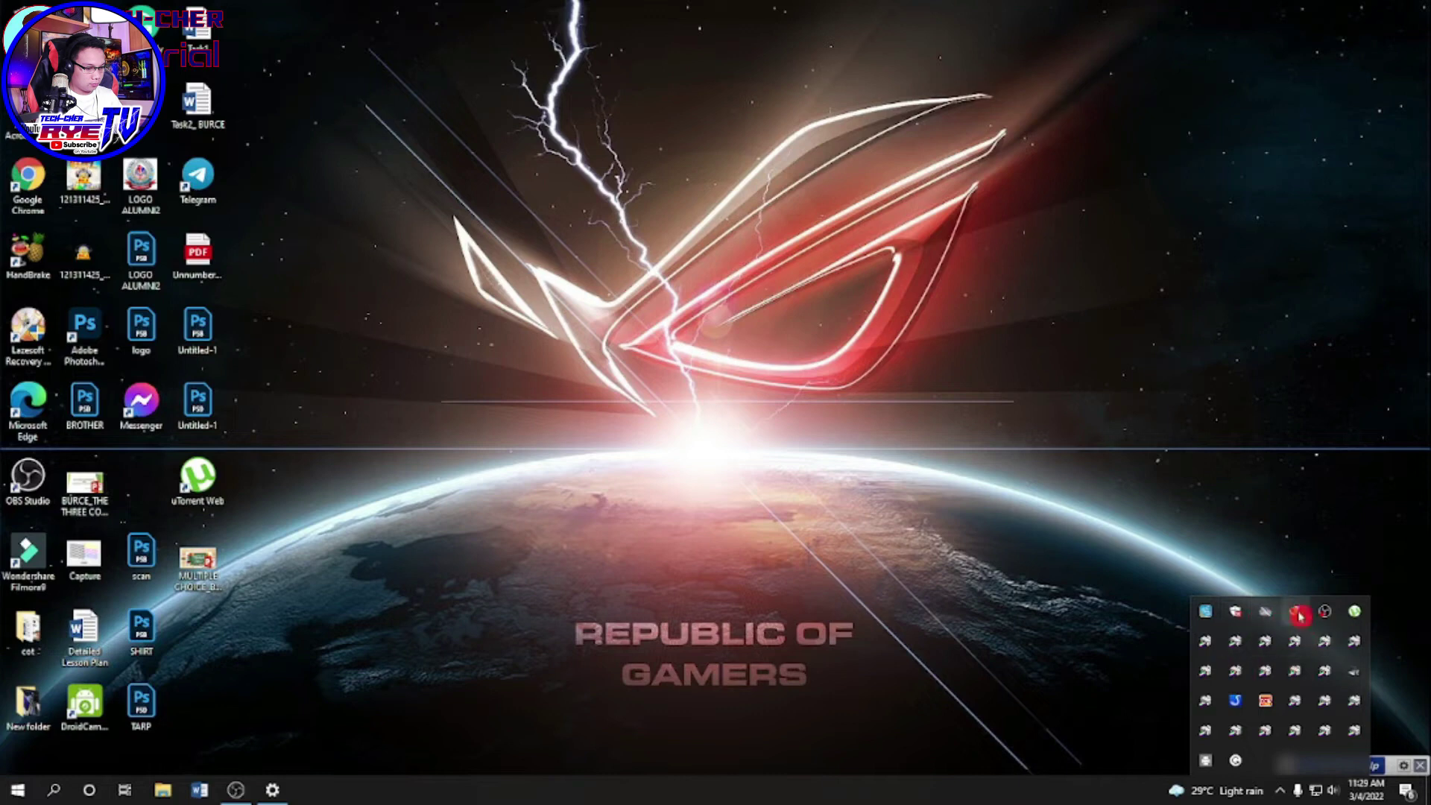
right_click(1237, 615)
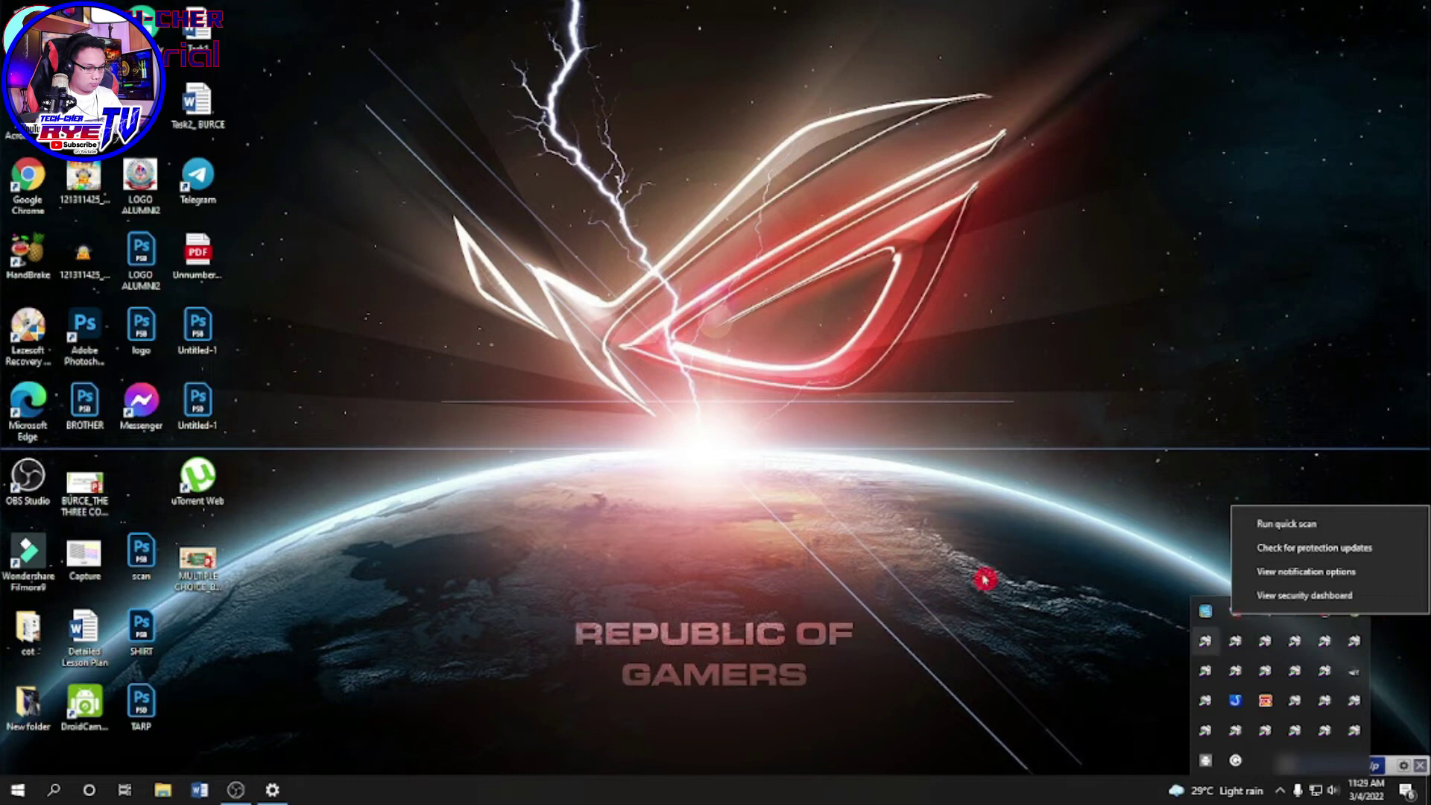
click(811, 313)
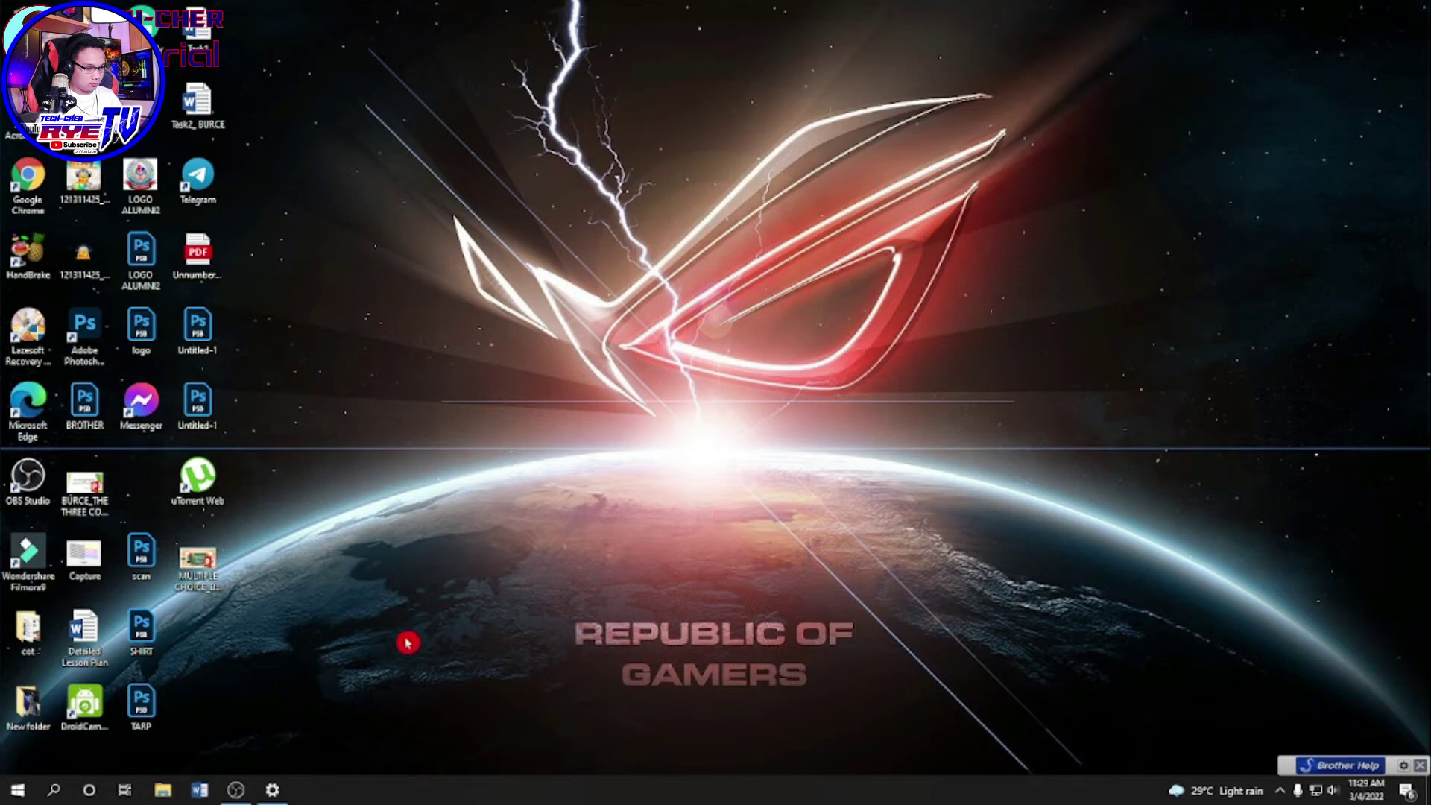
Step: In File Explorer, open the Epson Printer Resetter folder inside Software Tools on the D: drive
click(164, 790)
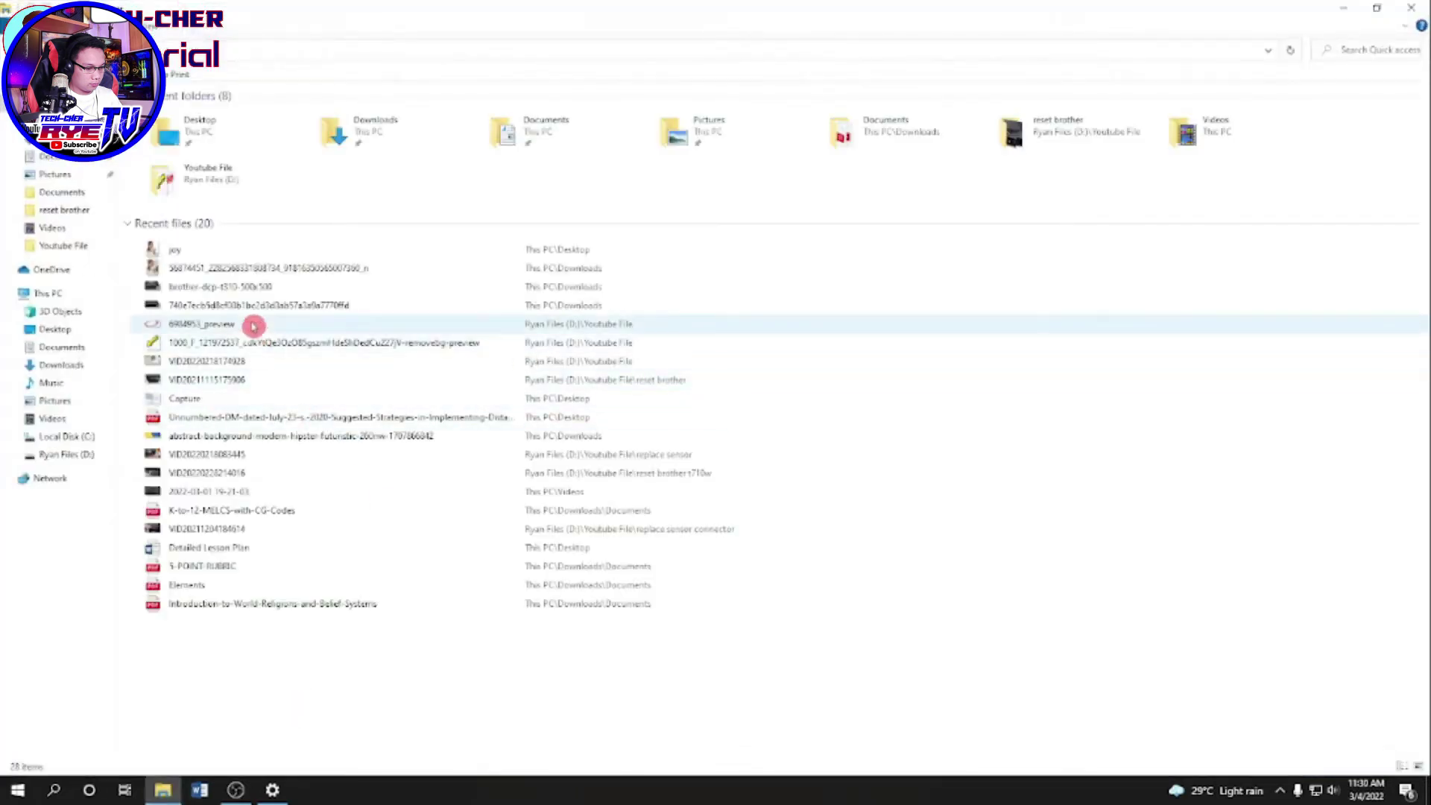
click(49, 293)
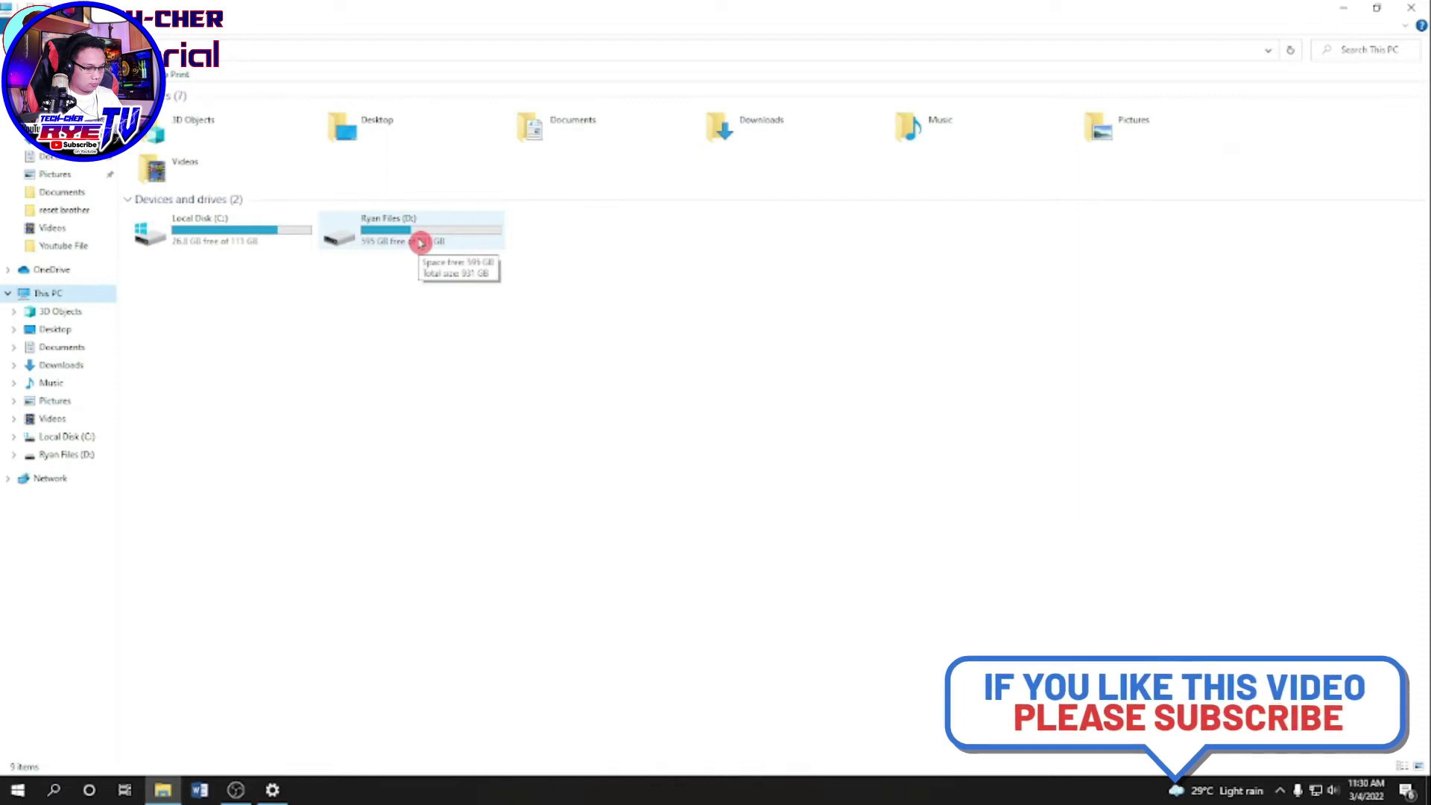
double_click(420, 242)
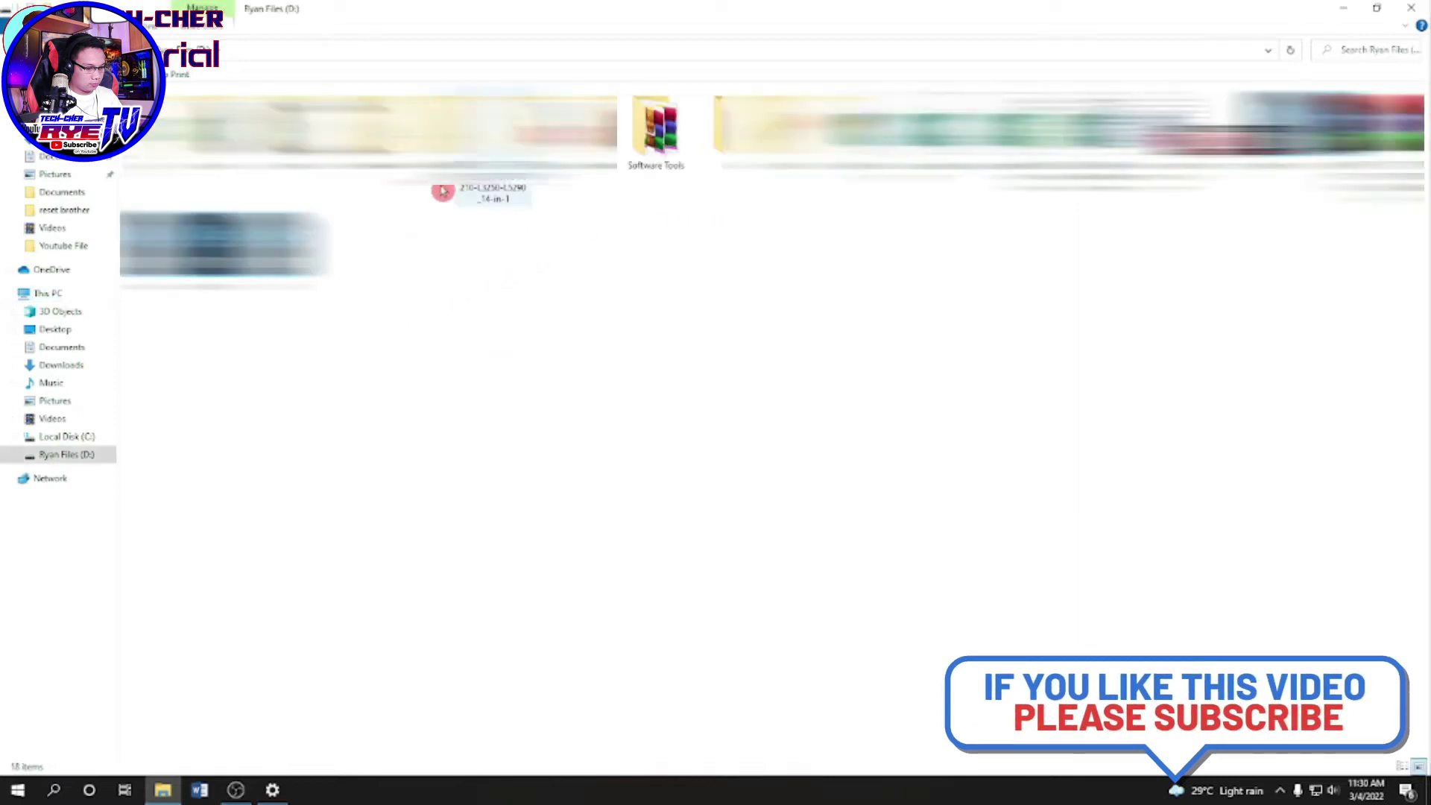
double_click(665, 142)
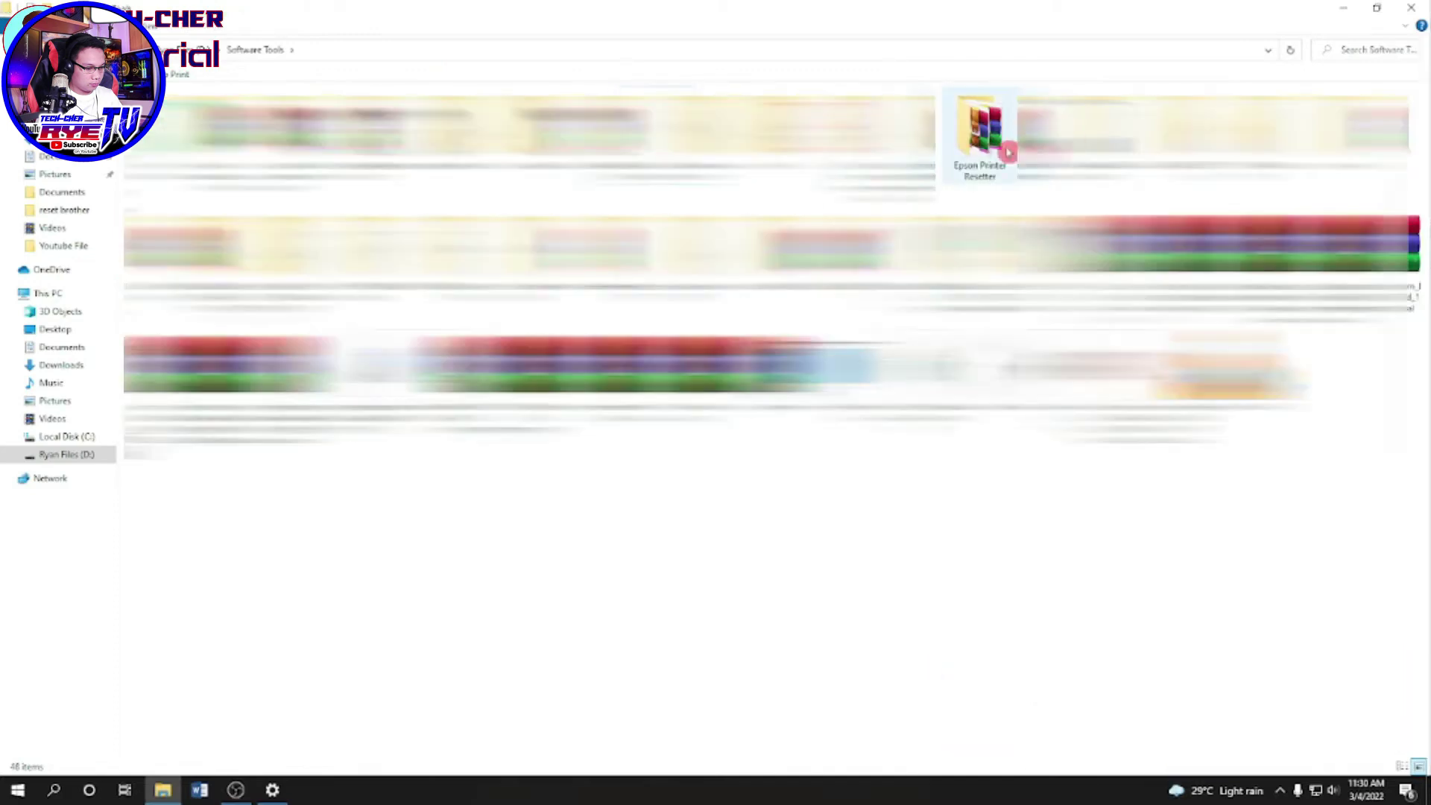
double_click(1012, 134)
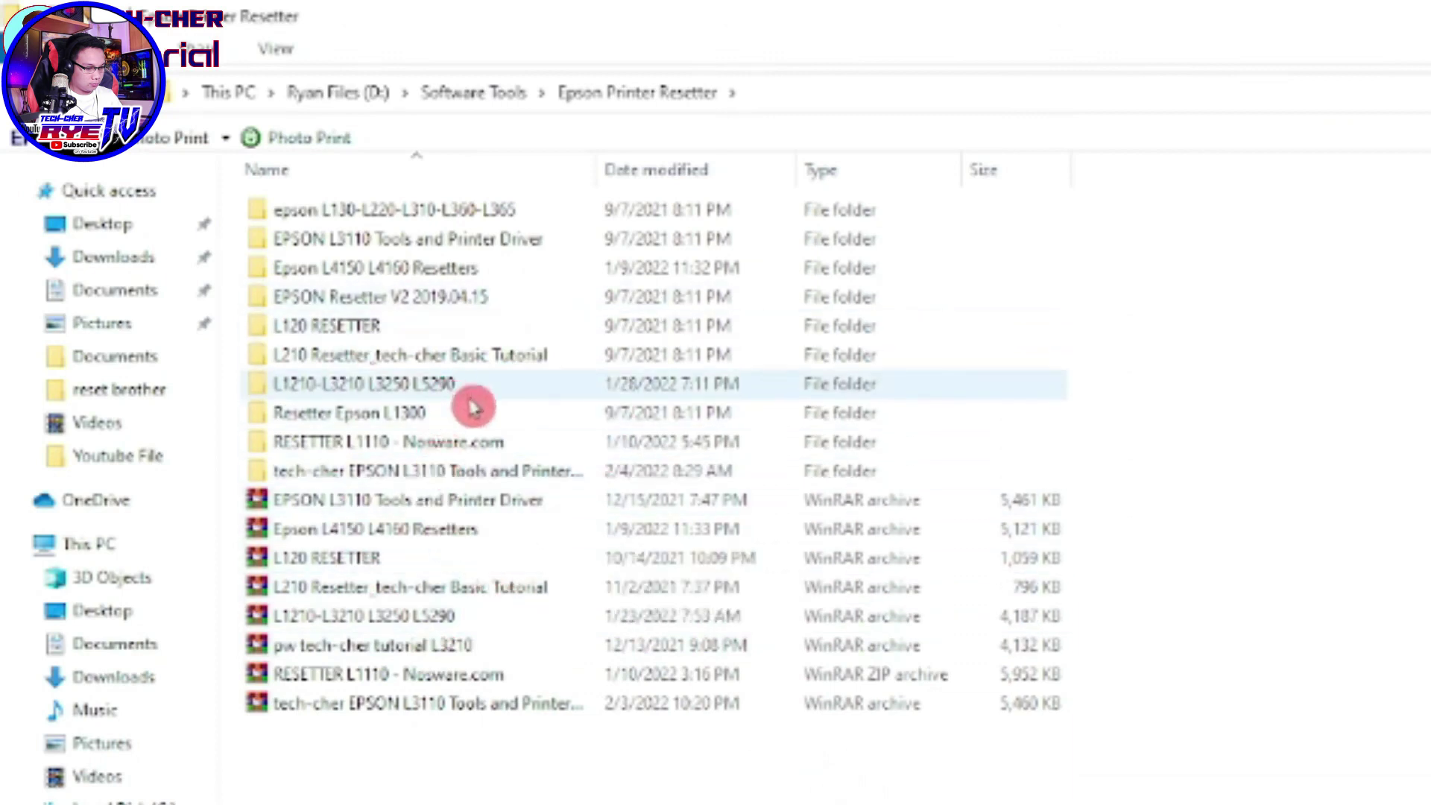
Step: Open the nested L1210-L3210 L3250 L5290 folders and launch the AdjProg application
double_click(409, 388)
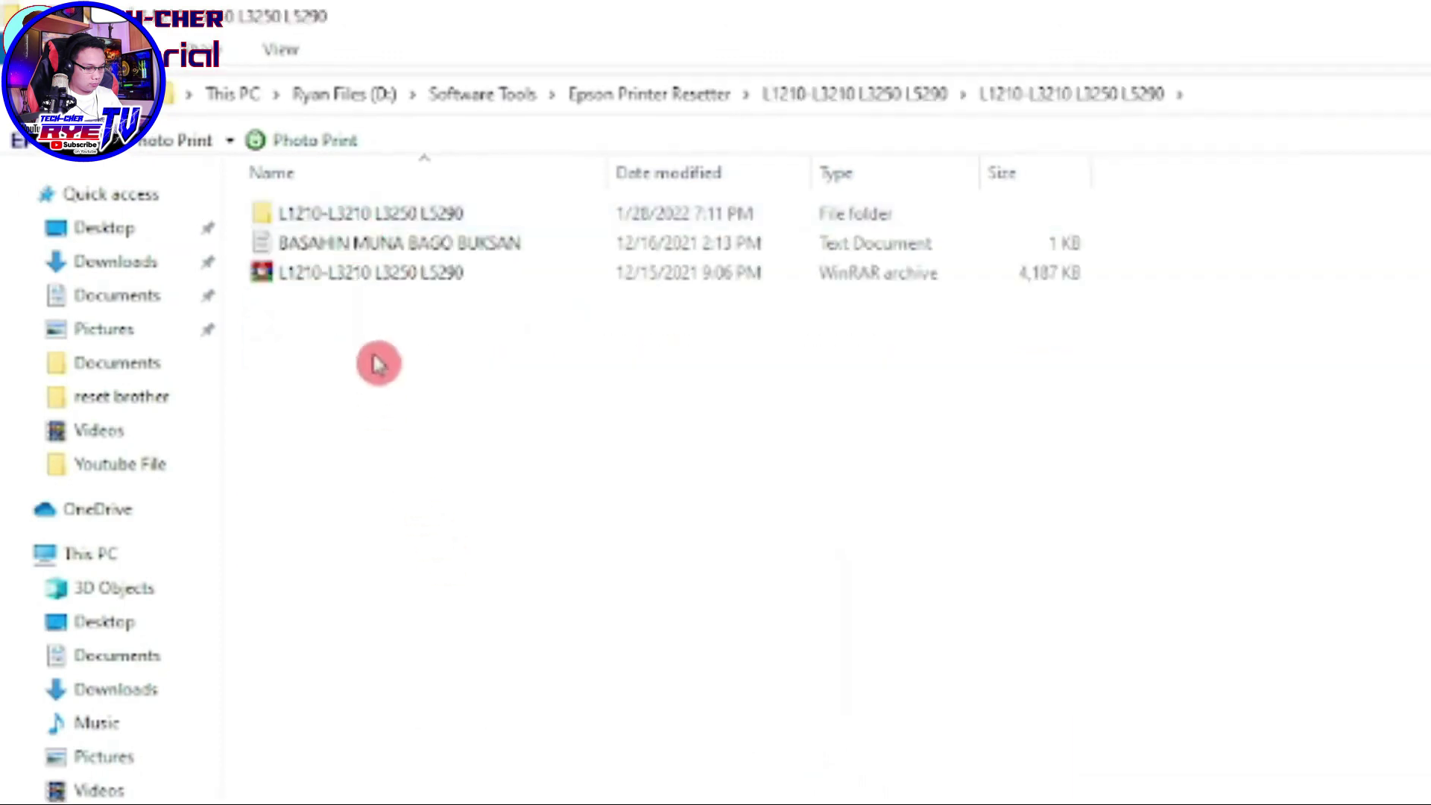
double_click(402, 278)
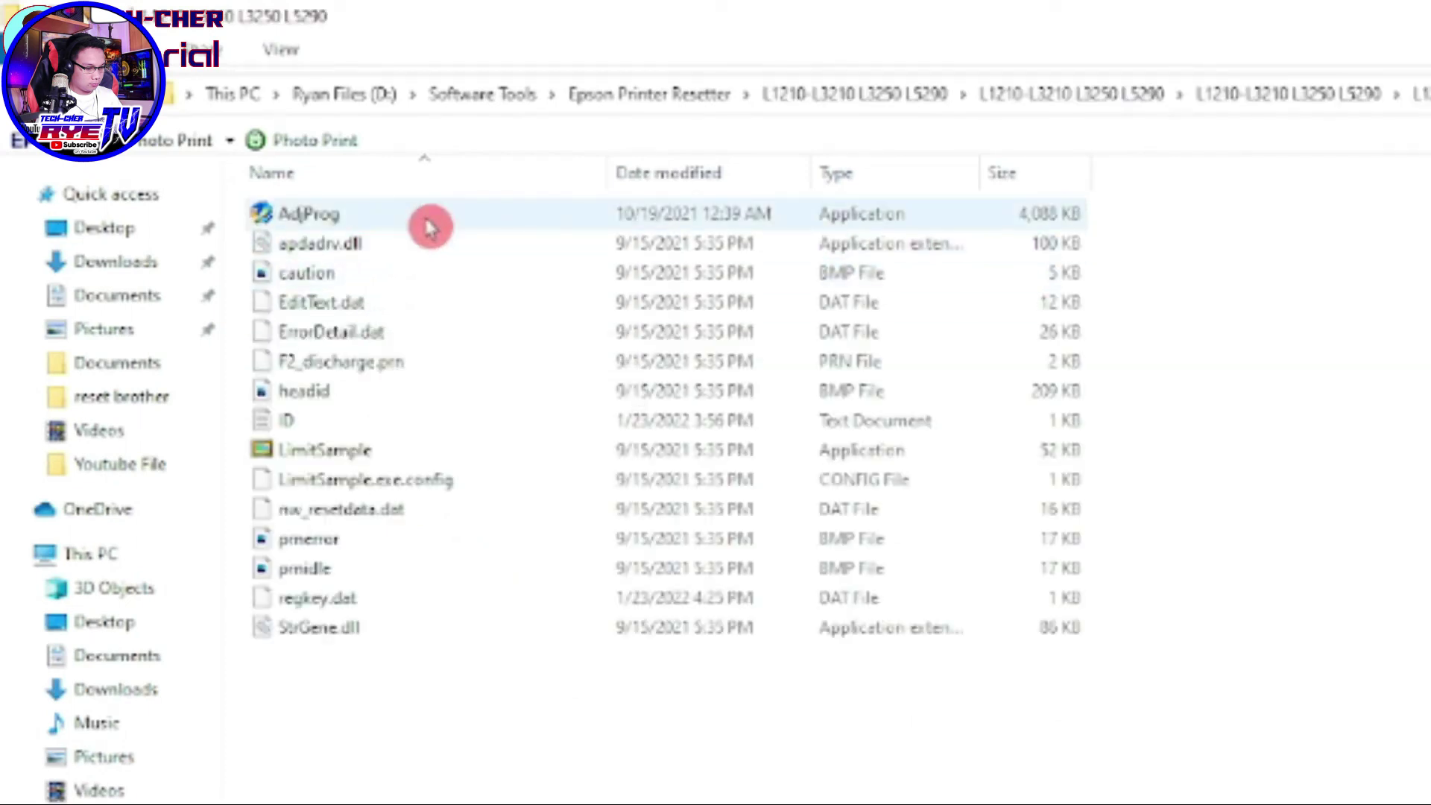
double_click(926, 224)
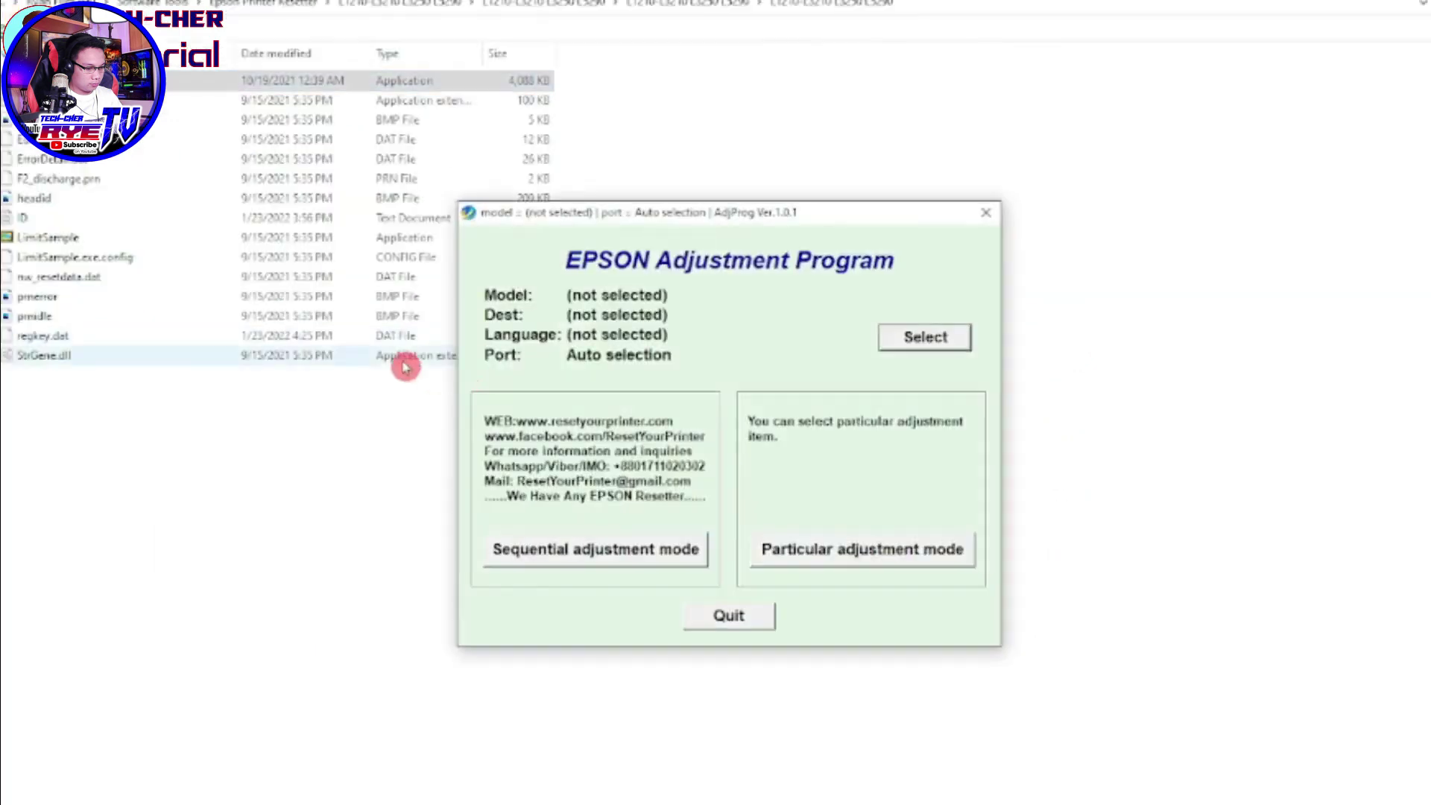
Step: Open the printer selection of the EPSON Adjustment Program and set the model name to L3210
drag(673, 214, 476, 90)
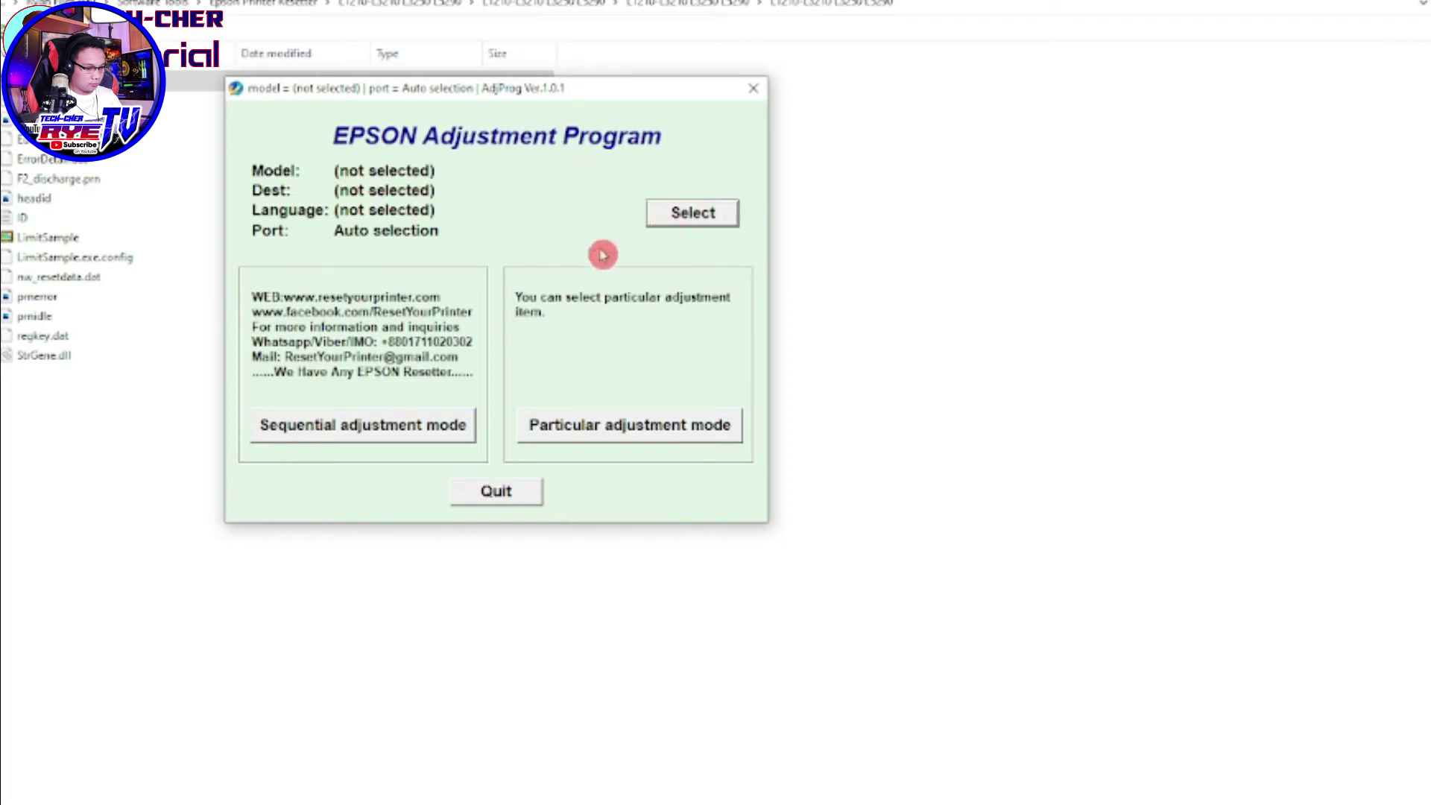
click(693, 213)
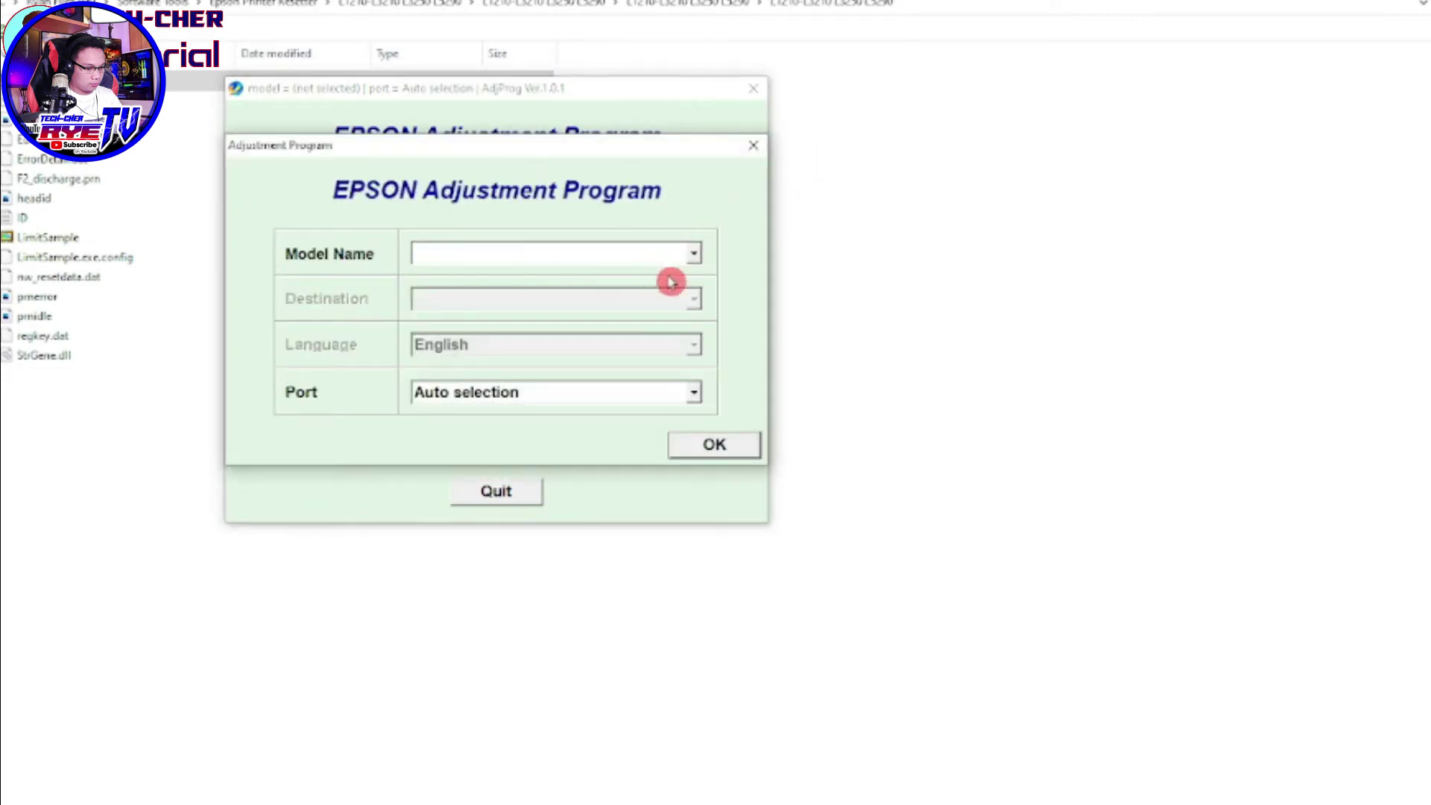
click(697, 256)
click(699, 261)
click(697, 256)
scroll(662, 275, down, 3)
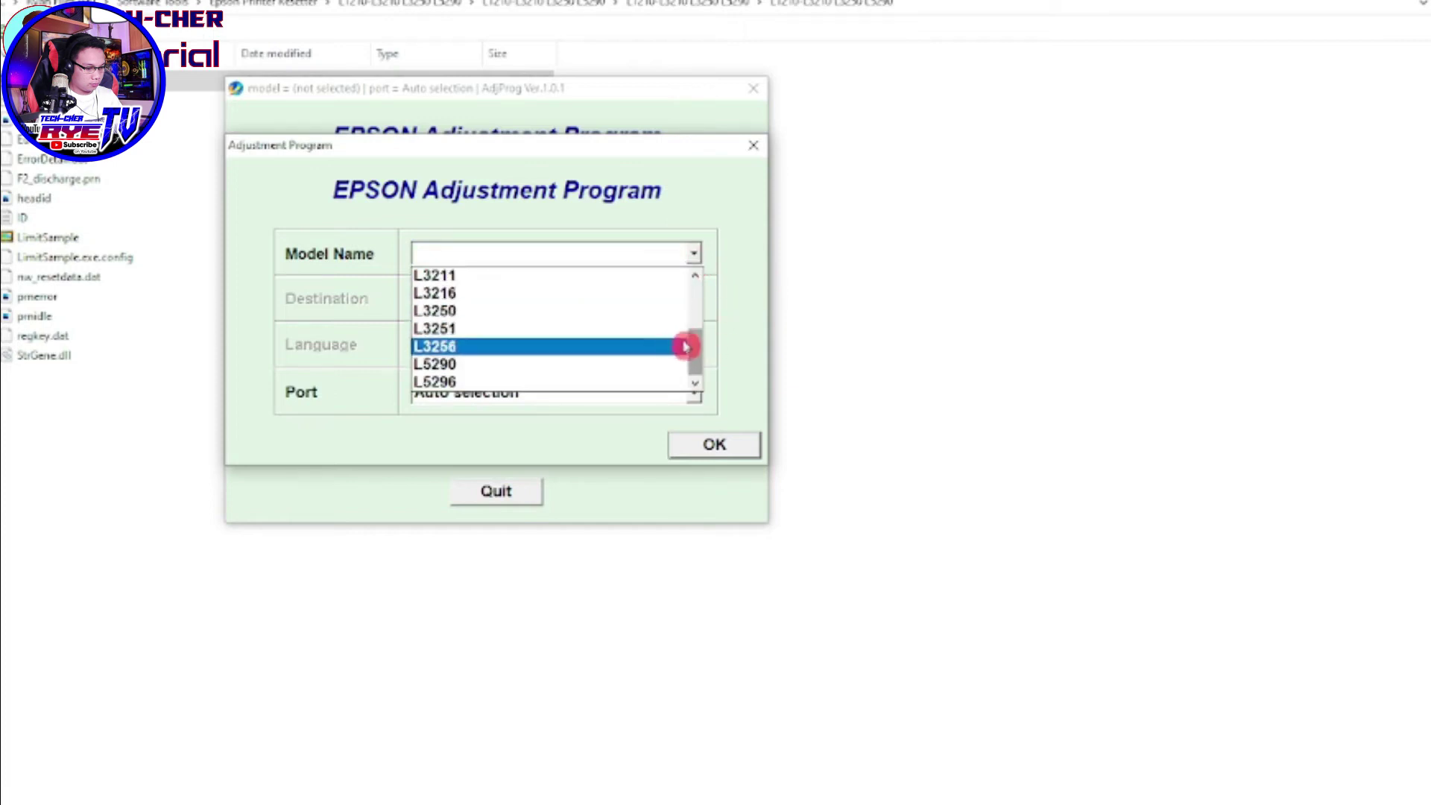
drag(702, 351, 697, 279)
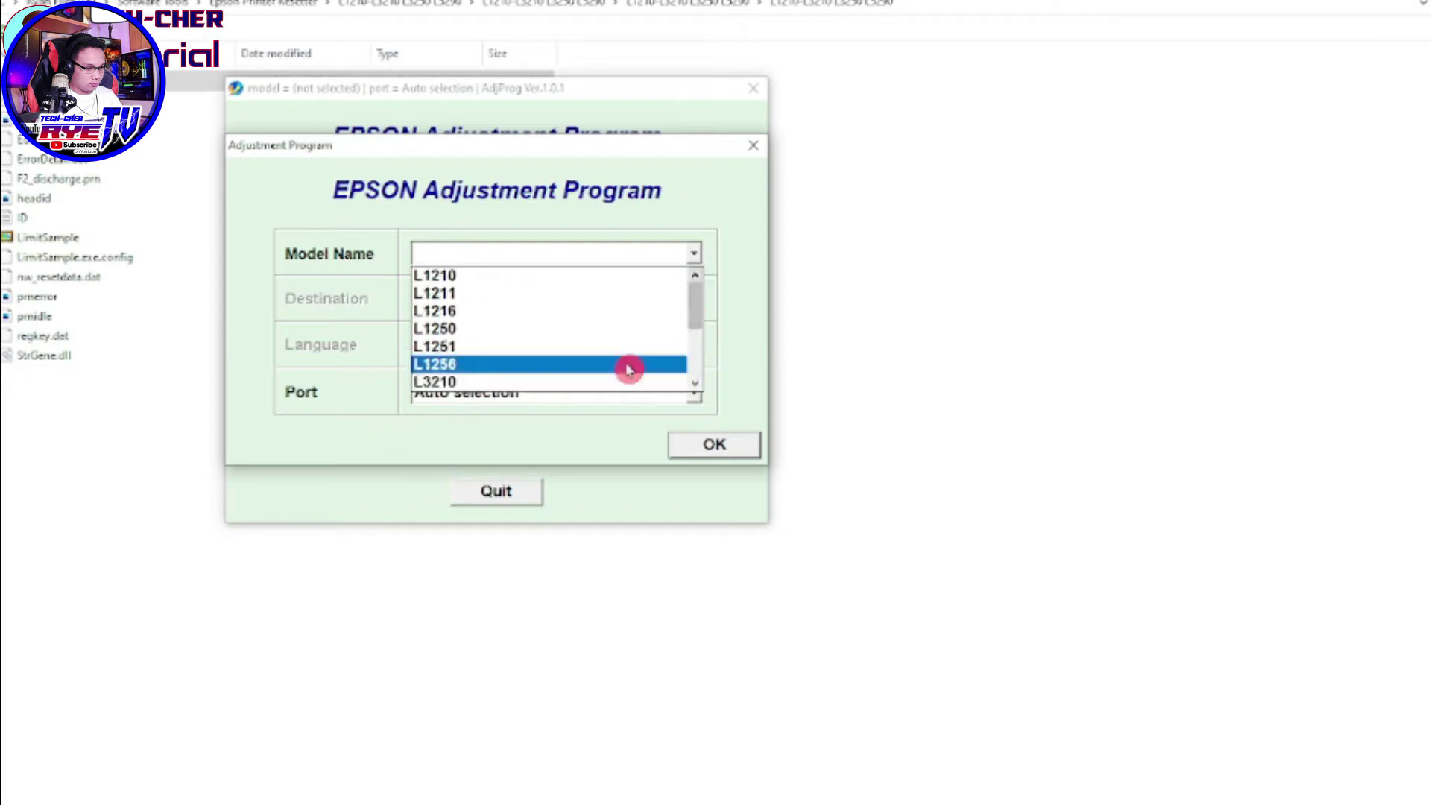
click(484, 383)
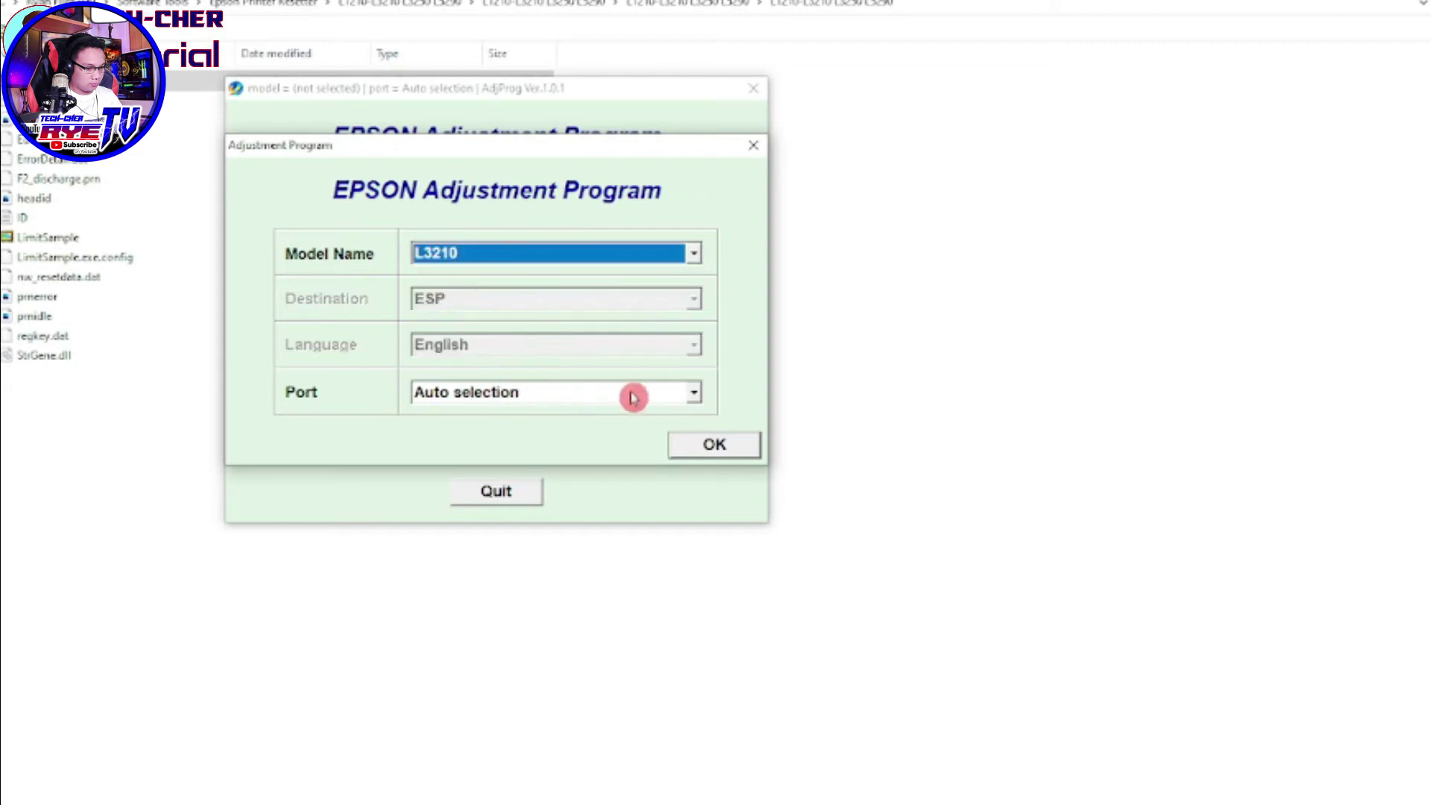
Step: Set the port to USB014 (L3210 Series) and apply the printer selection
click(695, 398)
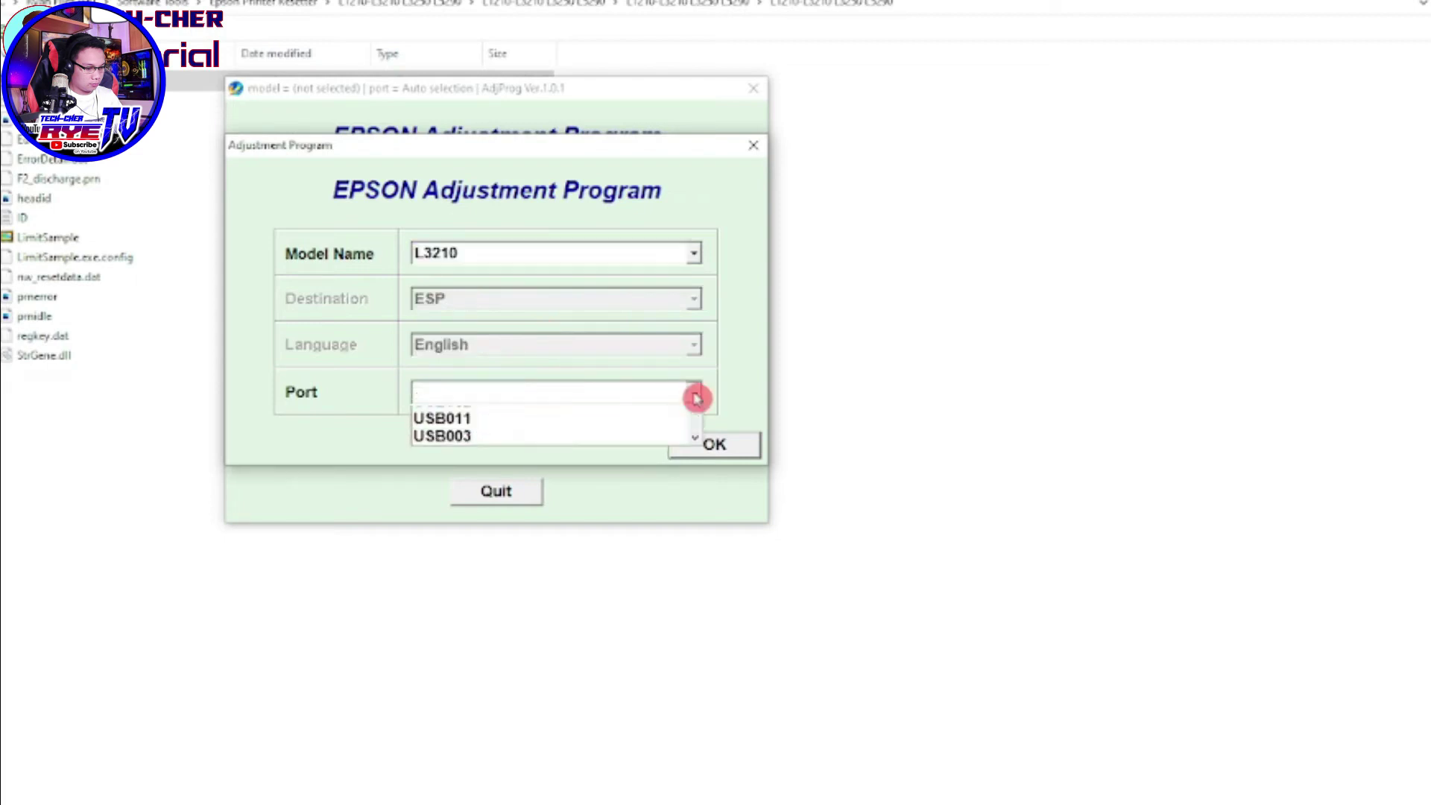
click(695, 398)
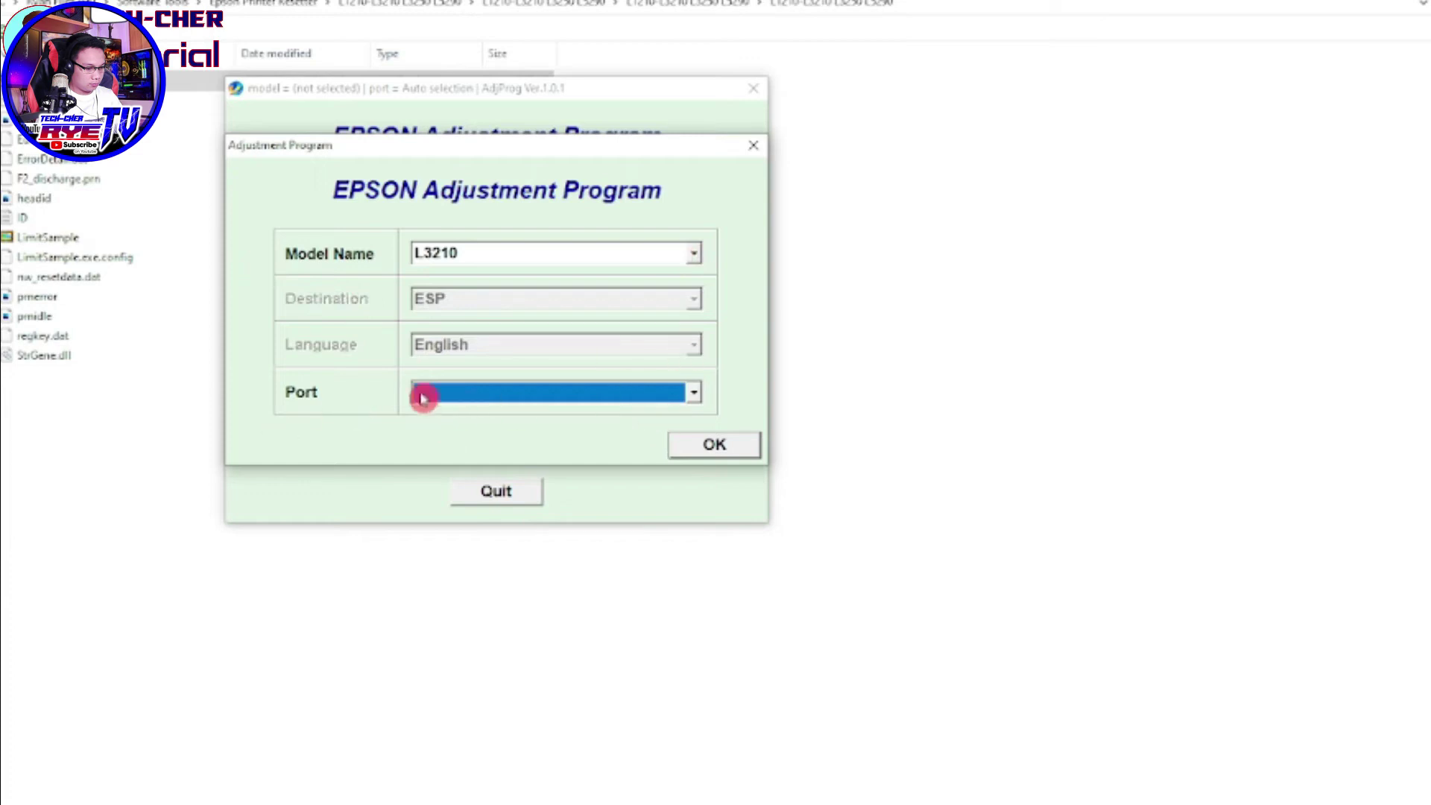
click(694, 395)
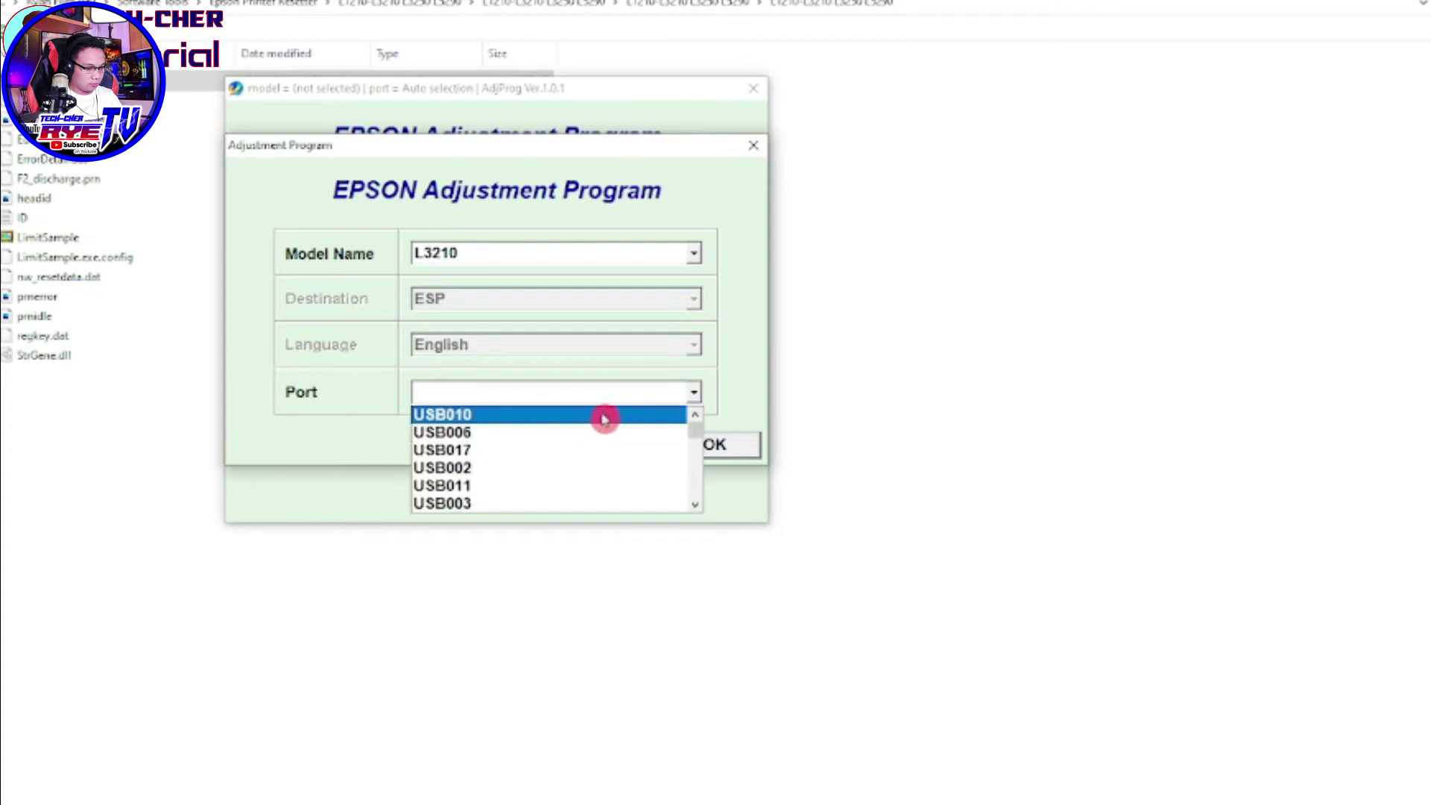
scroll(603, 428, down, 5)
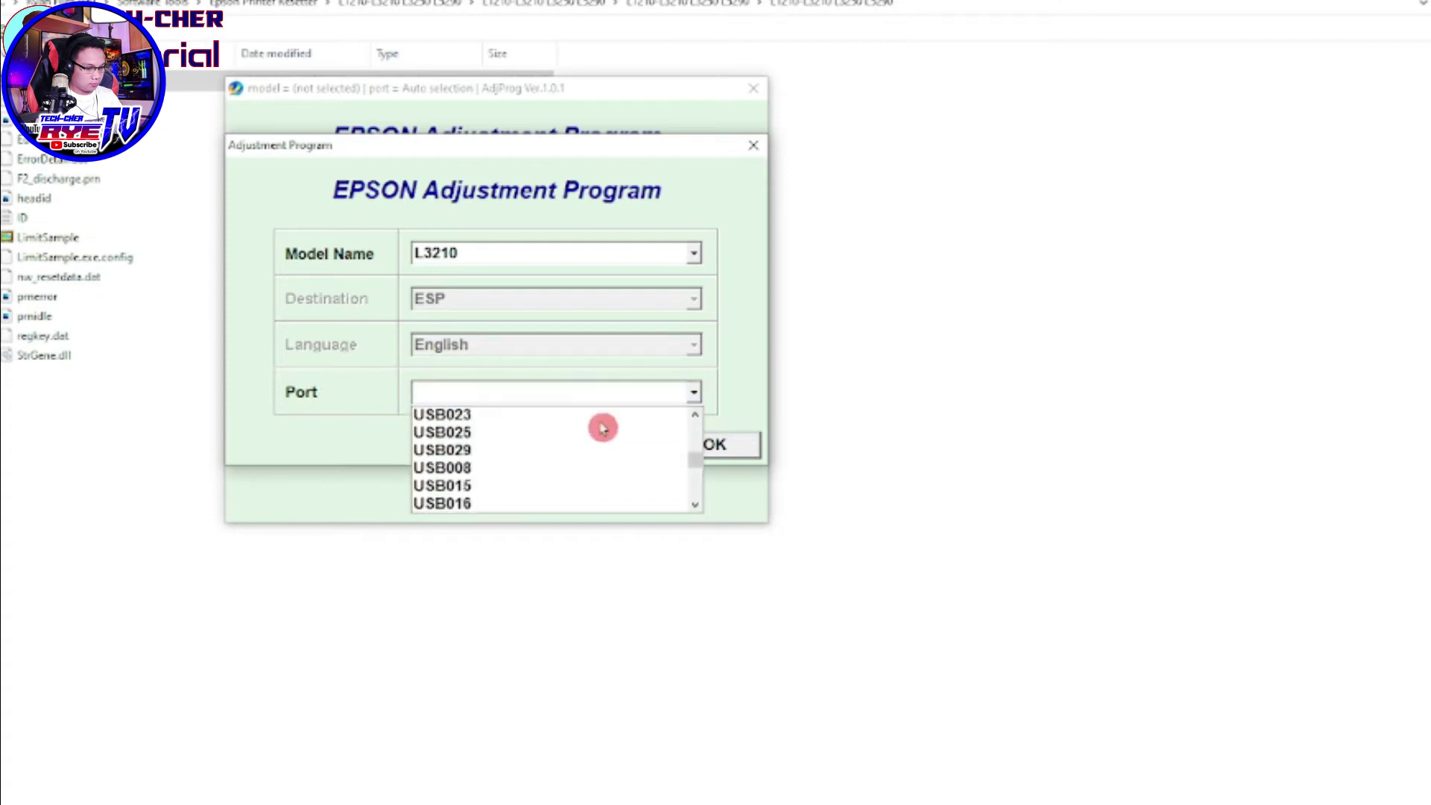
scroll(604, 428, down, 6)
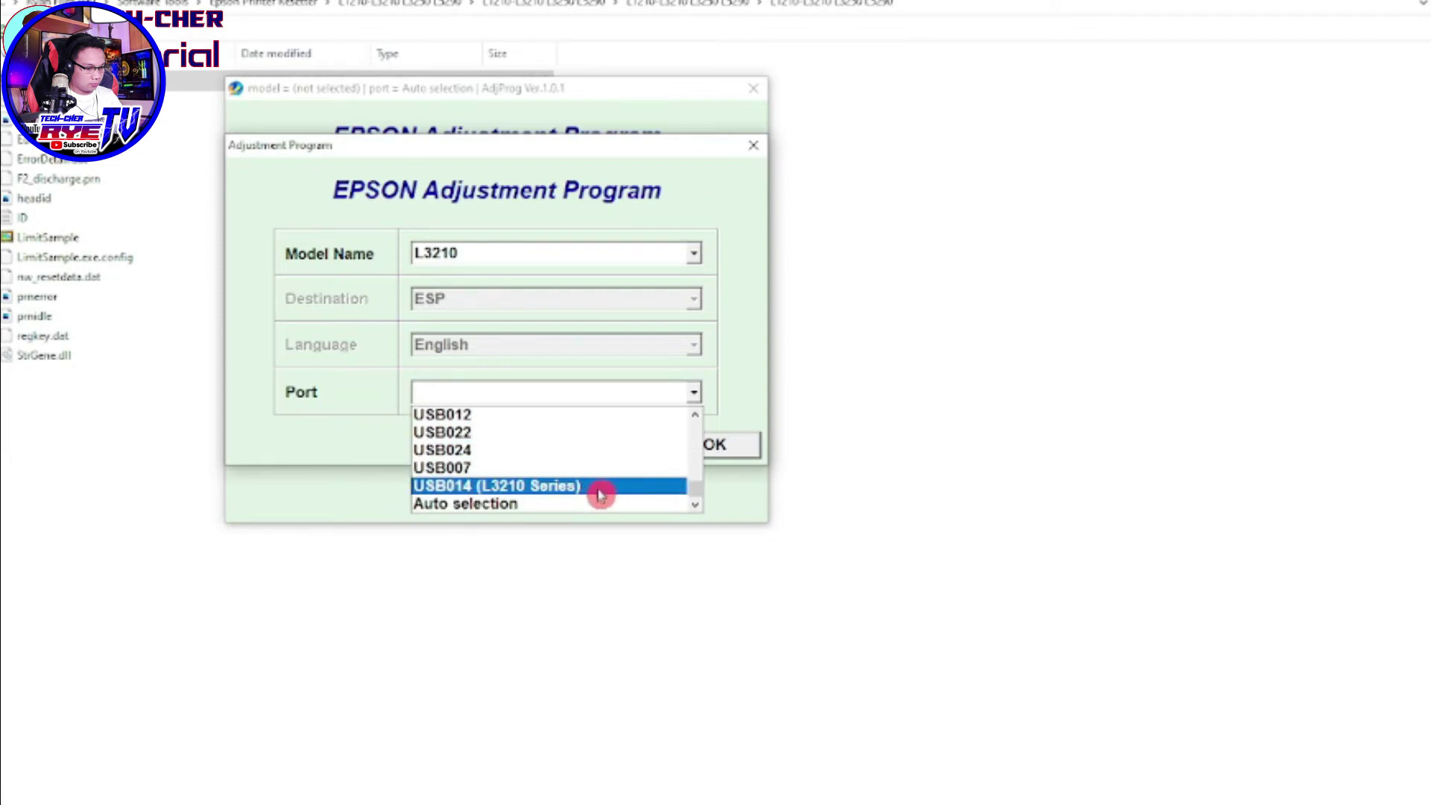
mouse_move(694, 494)
mouse_down()
mouse_move(693, 415)
mouse_move(683, 498)
mouse_move(696, 390)
mouse_move(676, 509)
mouse_up()
click(593, 489)
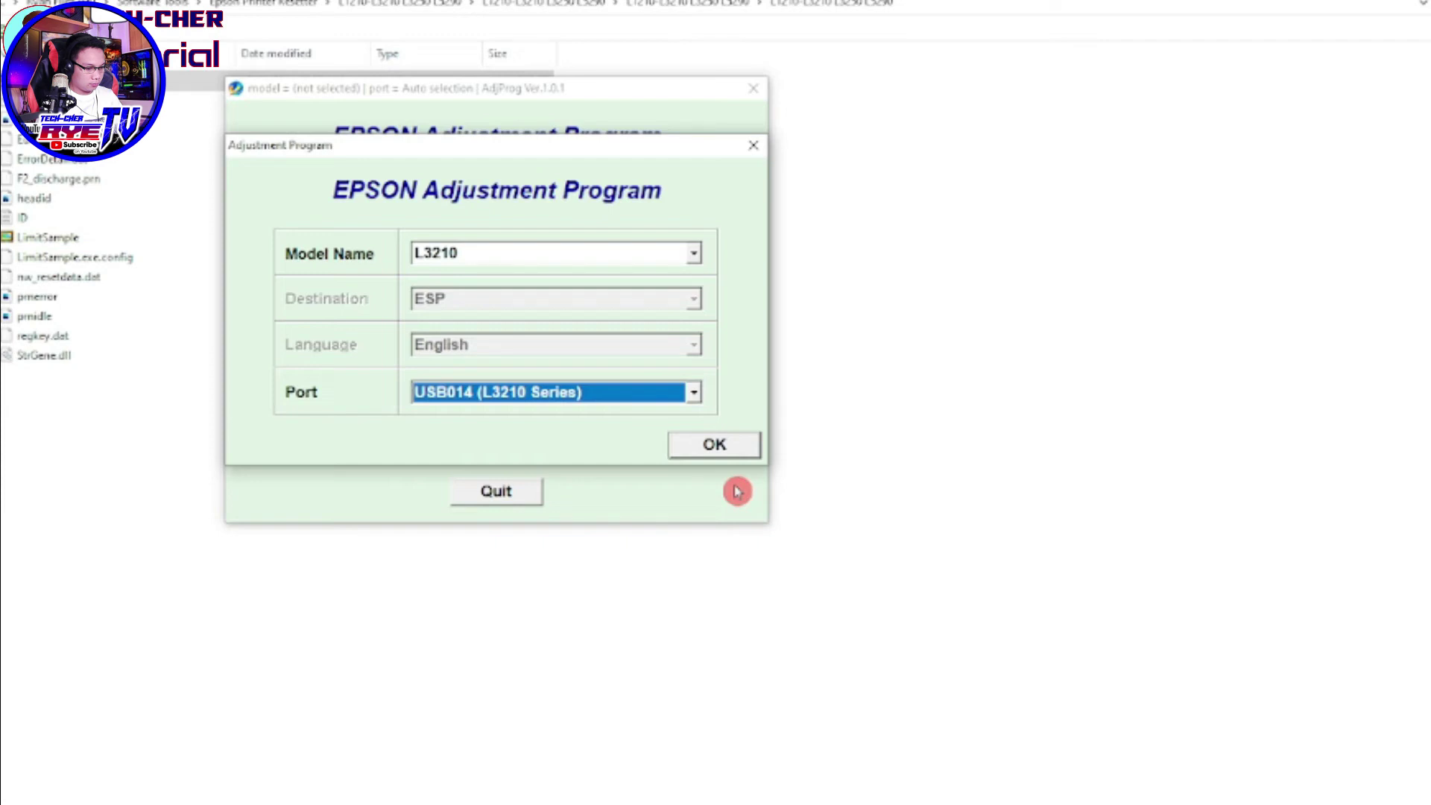
click(744, 444)
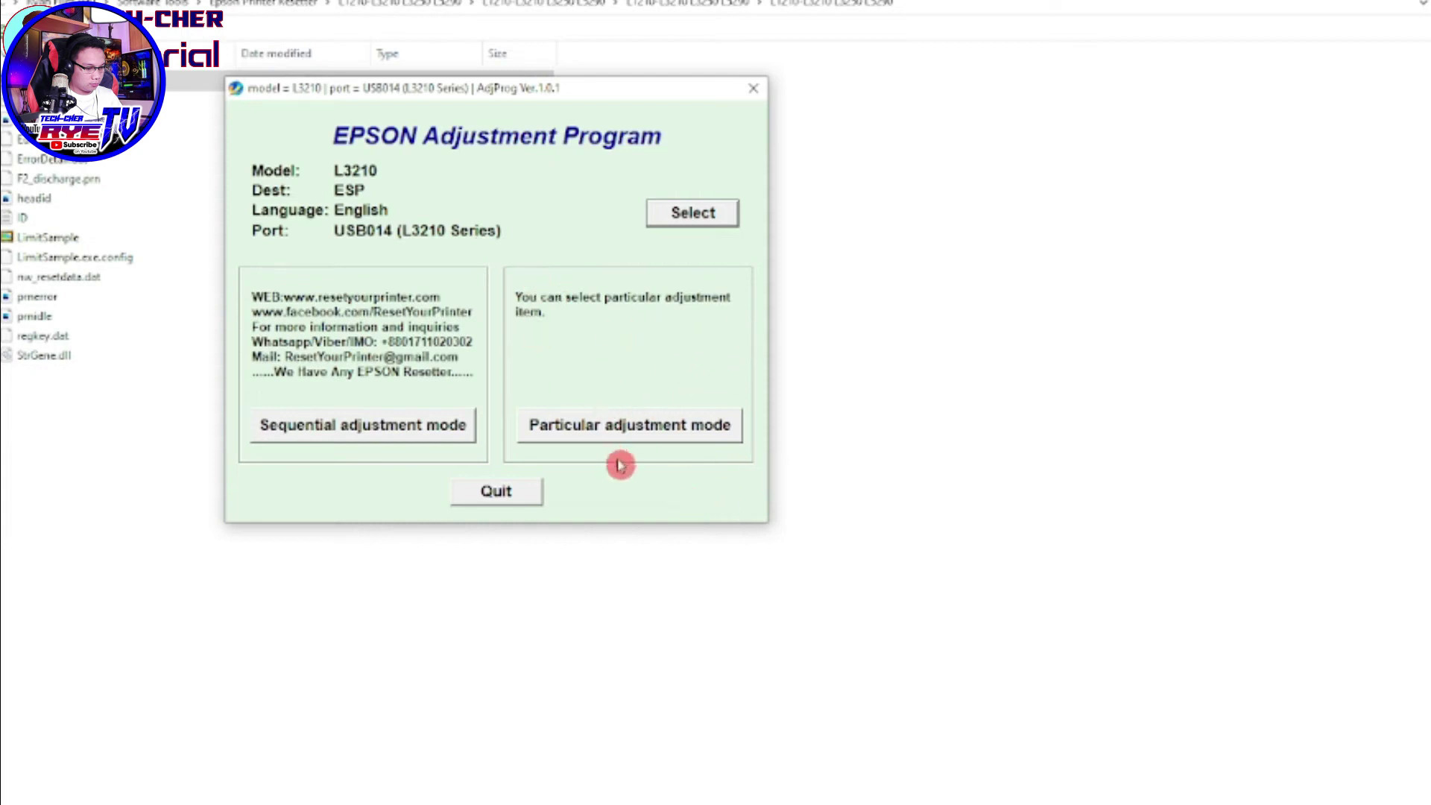
Step: Enter Particular adjustment mode and open the Waste ink pad counter maintenance item
click(700, 438)
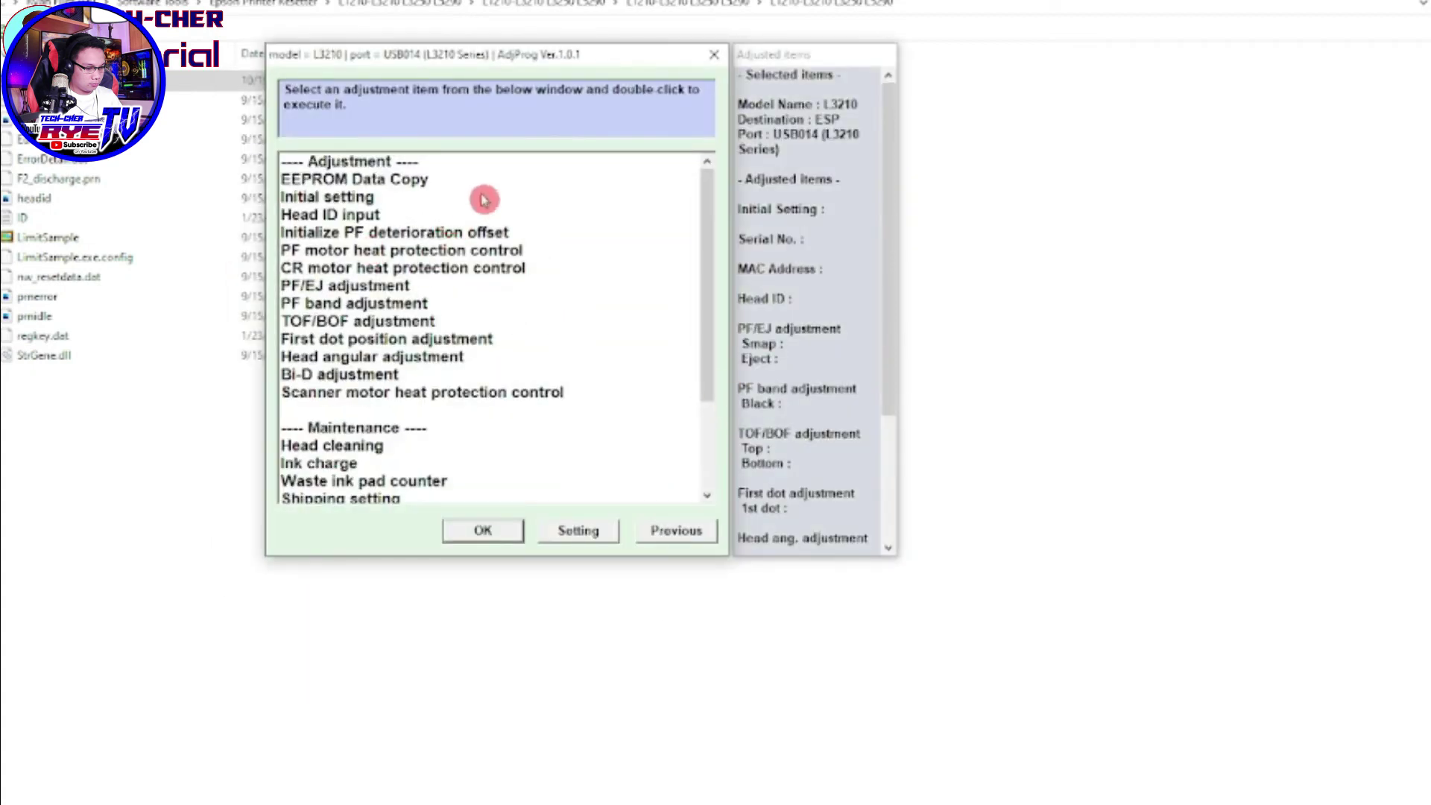
drag(713, 267, 703, 327)
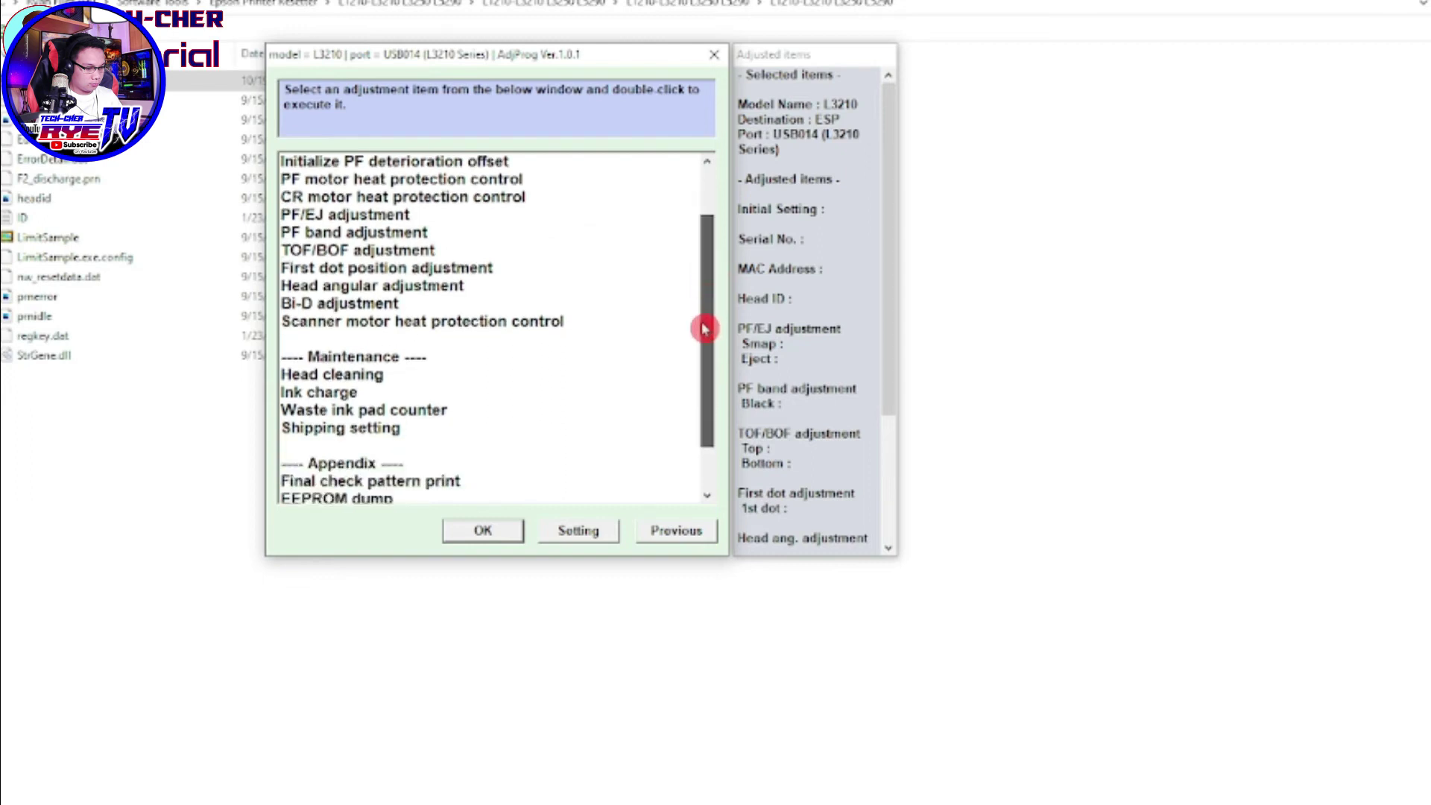
click(390, 359)
mouse_move(707, 340)
mouse_down()
mouse_move(706, 316)
mouse_move(700, 341)
mouse_up()
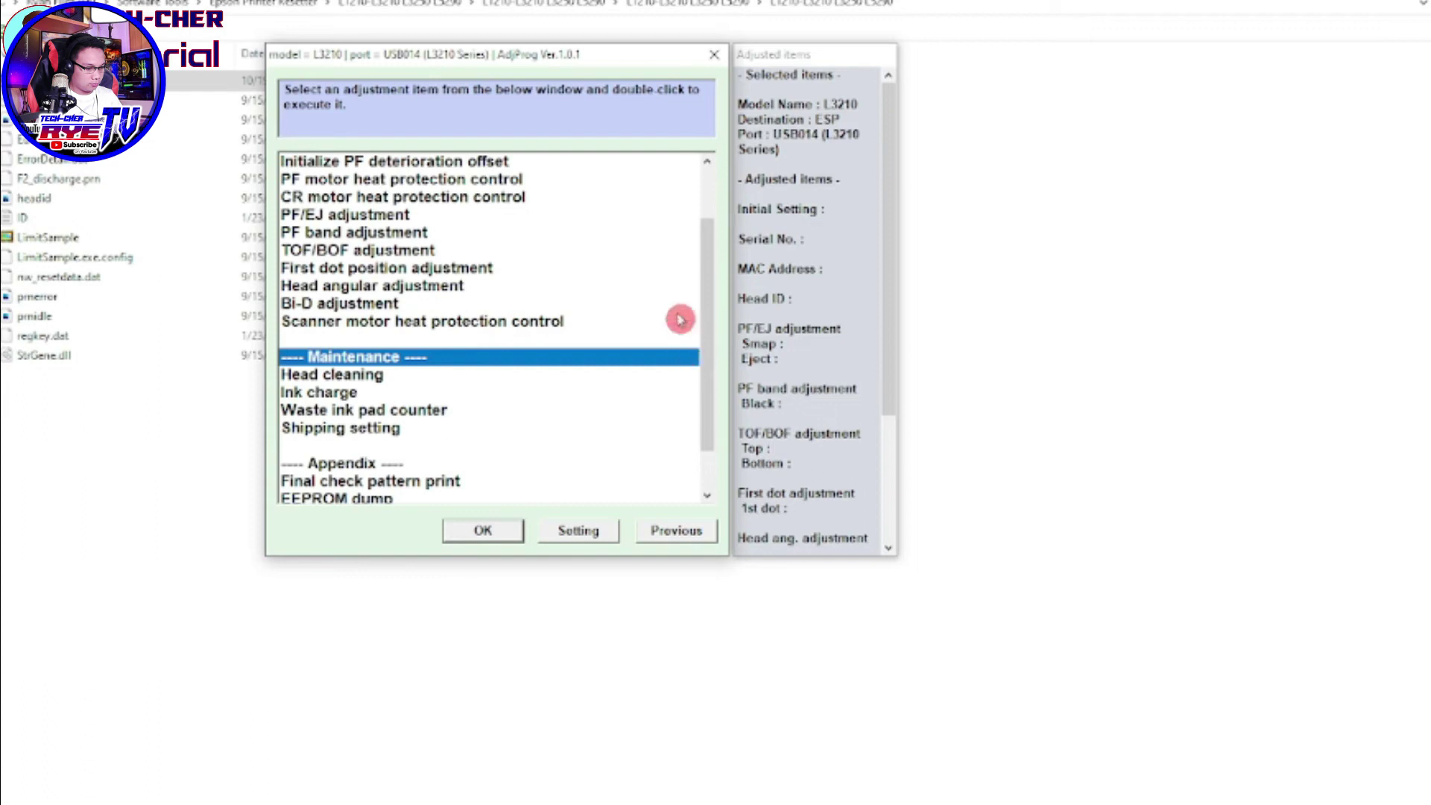
click(428, 410)
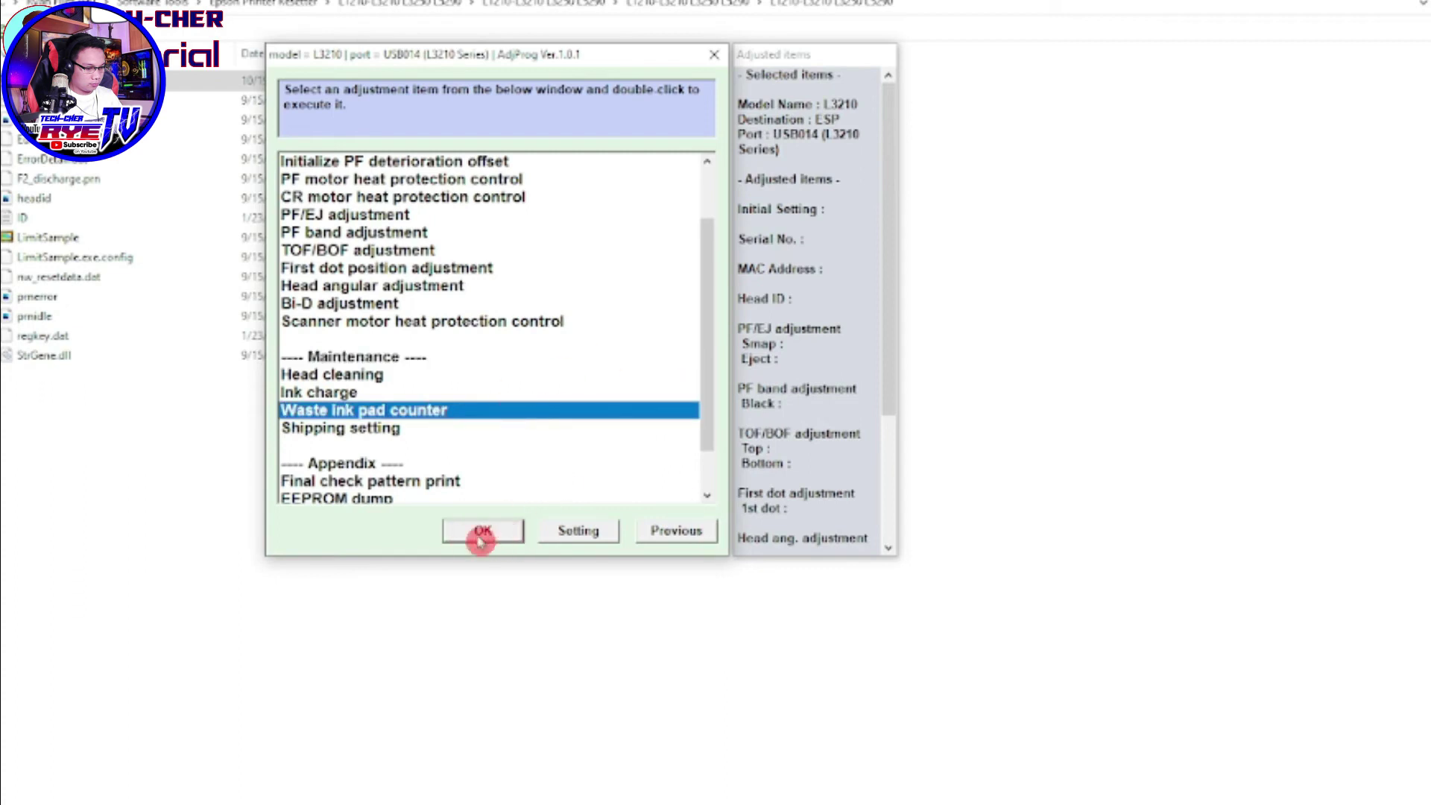
click(500, 530)
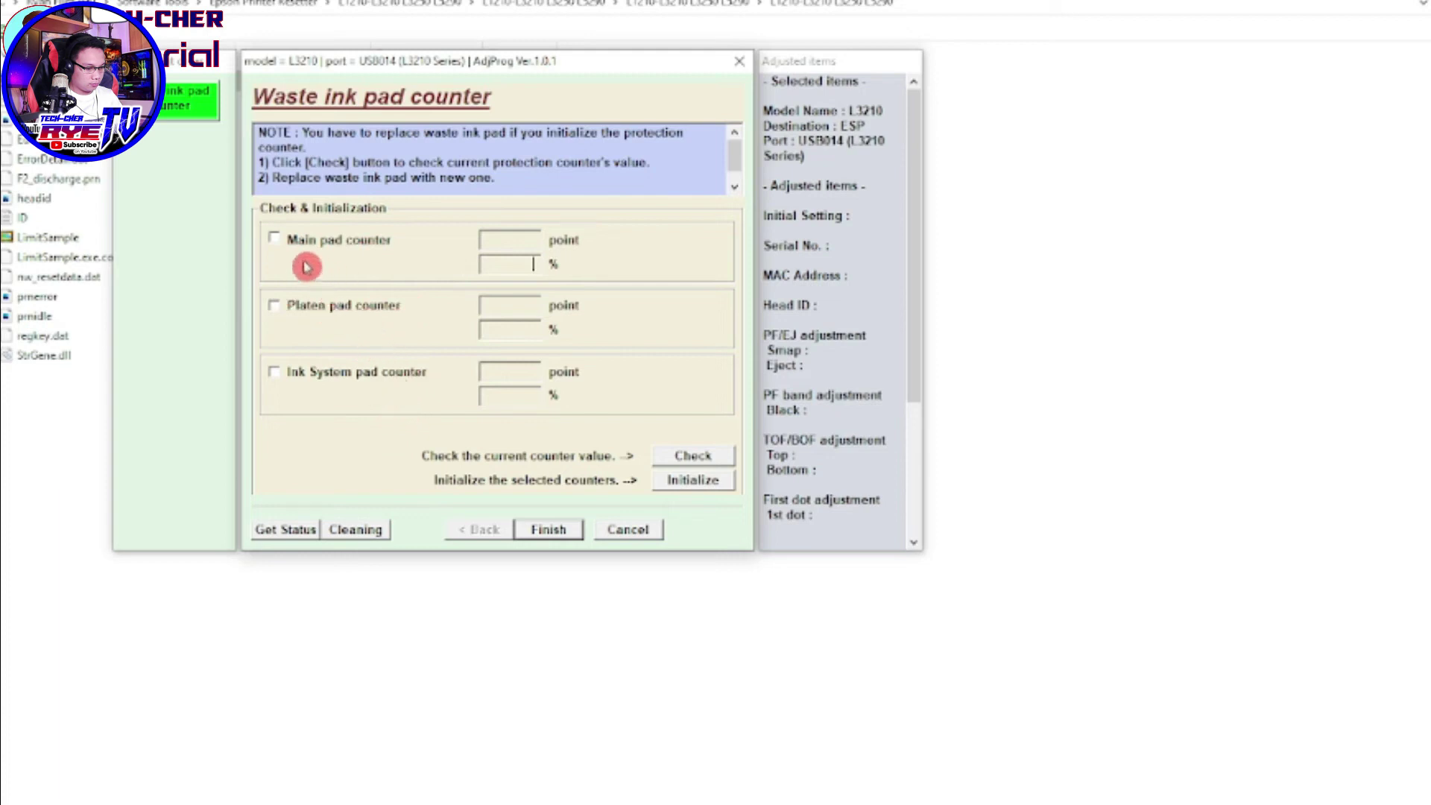
Step: Select the main, platen and ink system pad counters, check their current values and examine the main pad counter's points and percentage
click(280, 246)
click(278, 307)
click(277, 373)
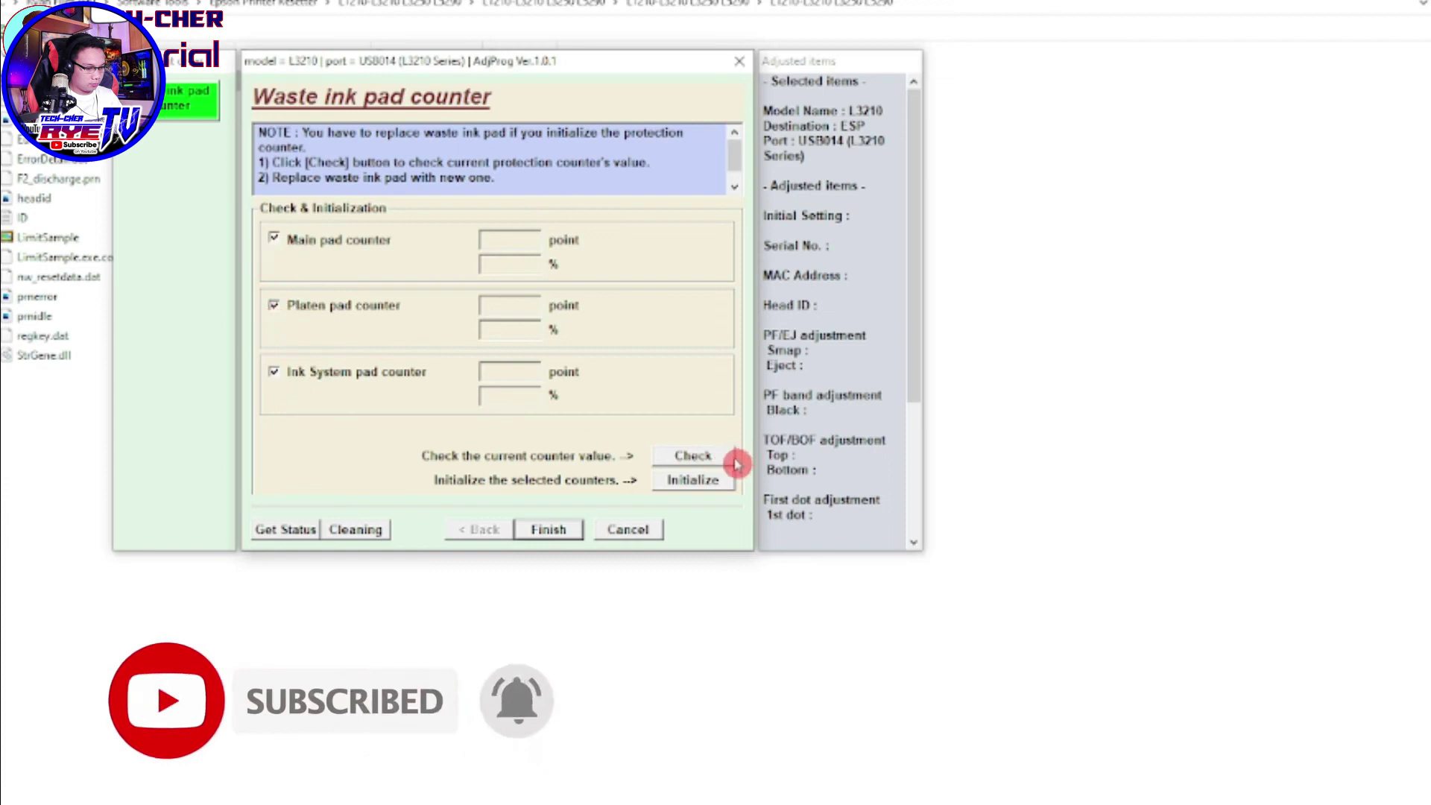
click(711, 457)
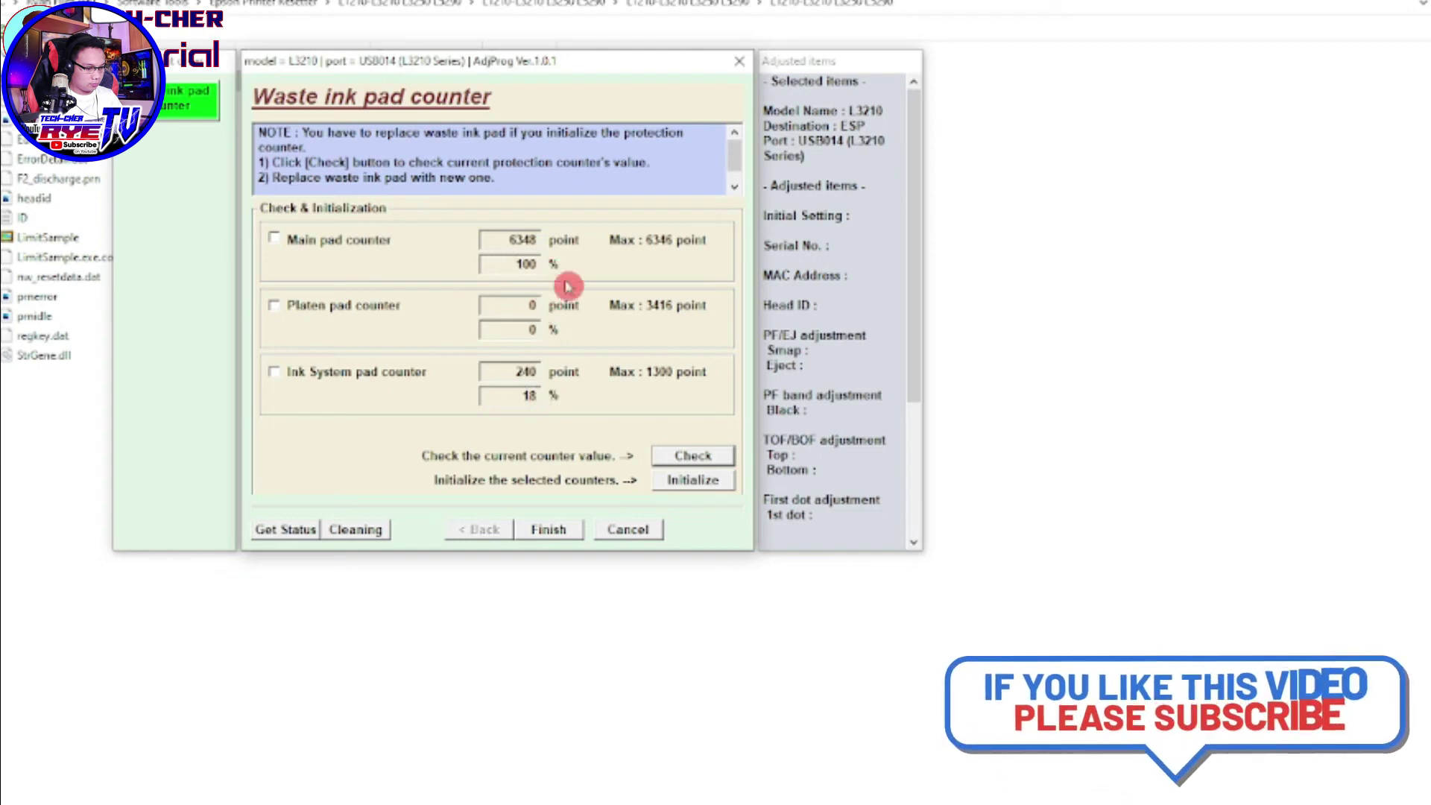
drag(518, 265, 562, 267)
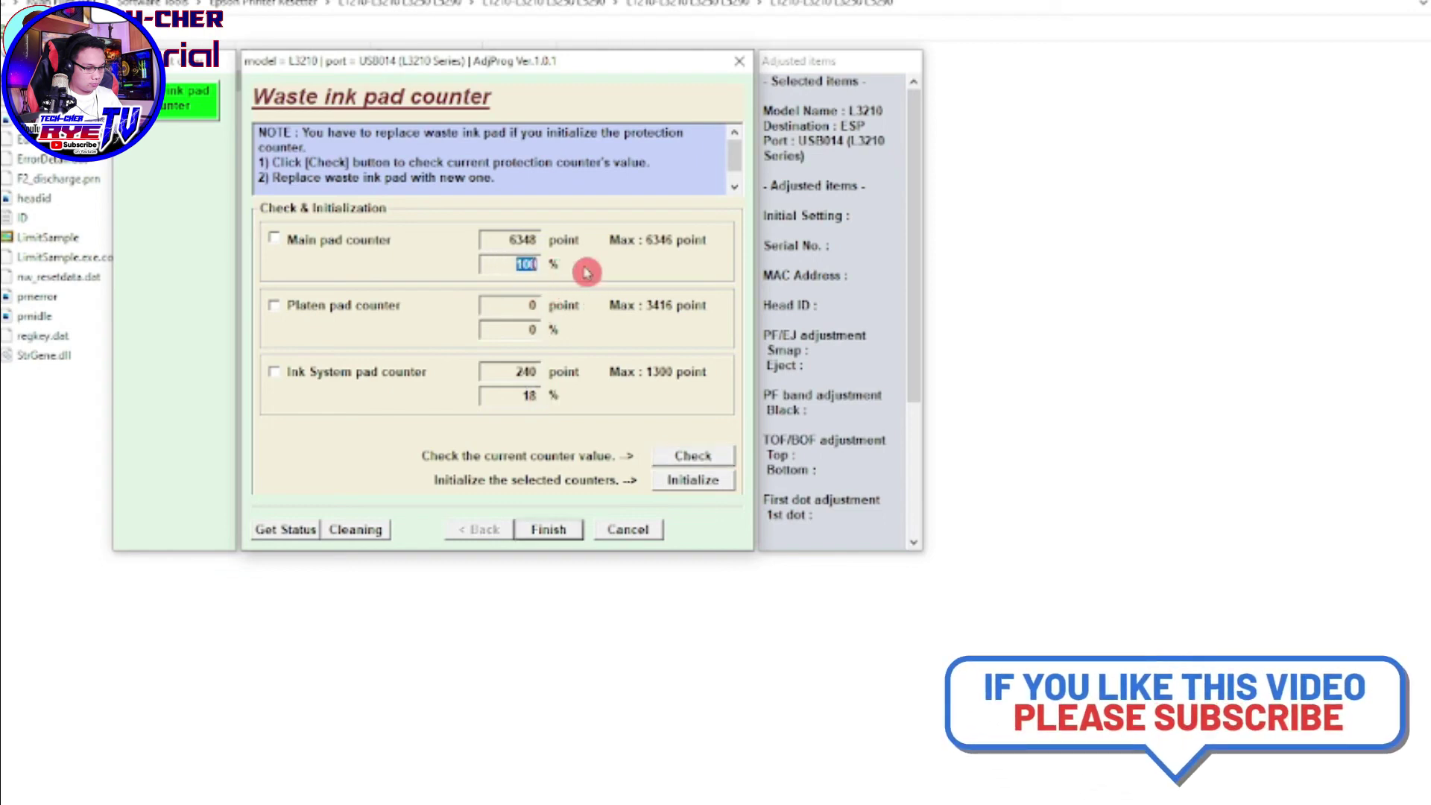
click(514, 265)
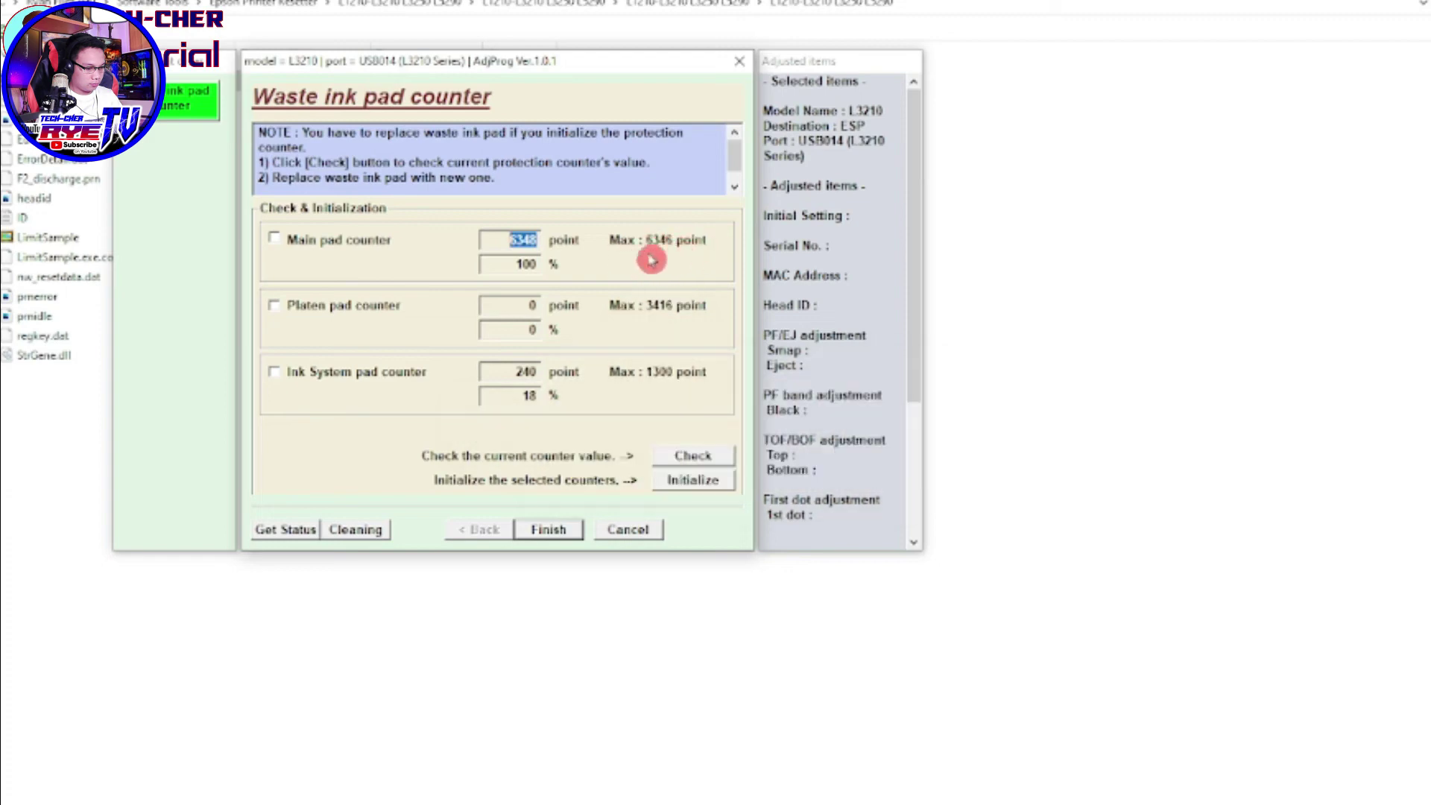
click(524, 239)
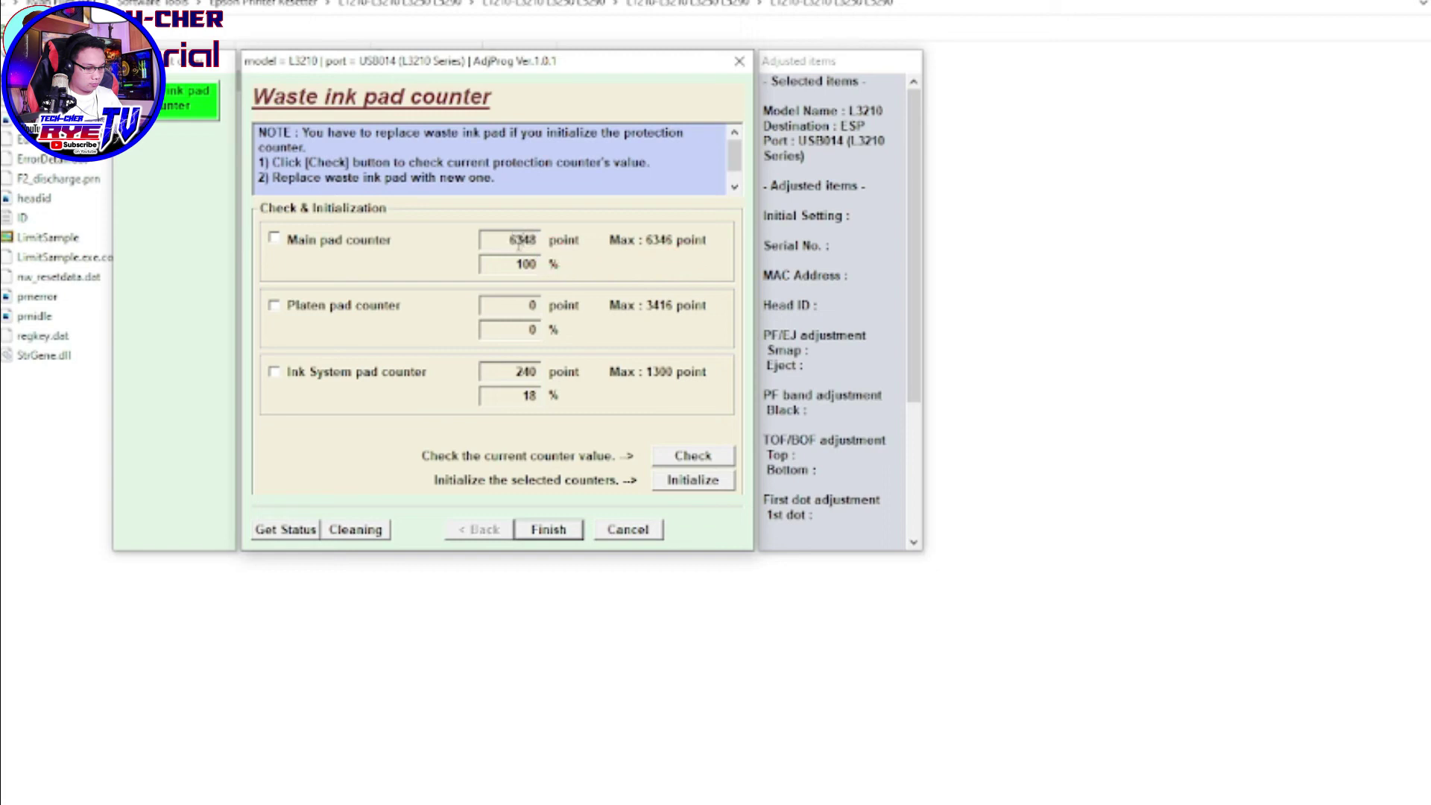
drag(513, 241, 559, 239)
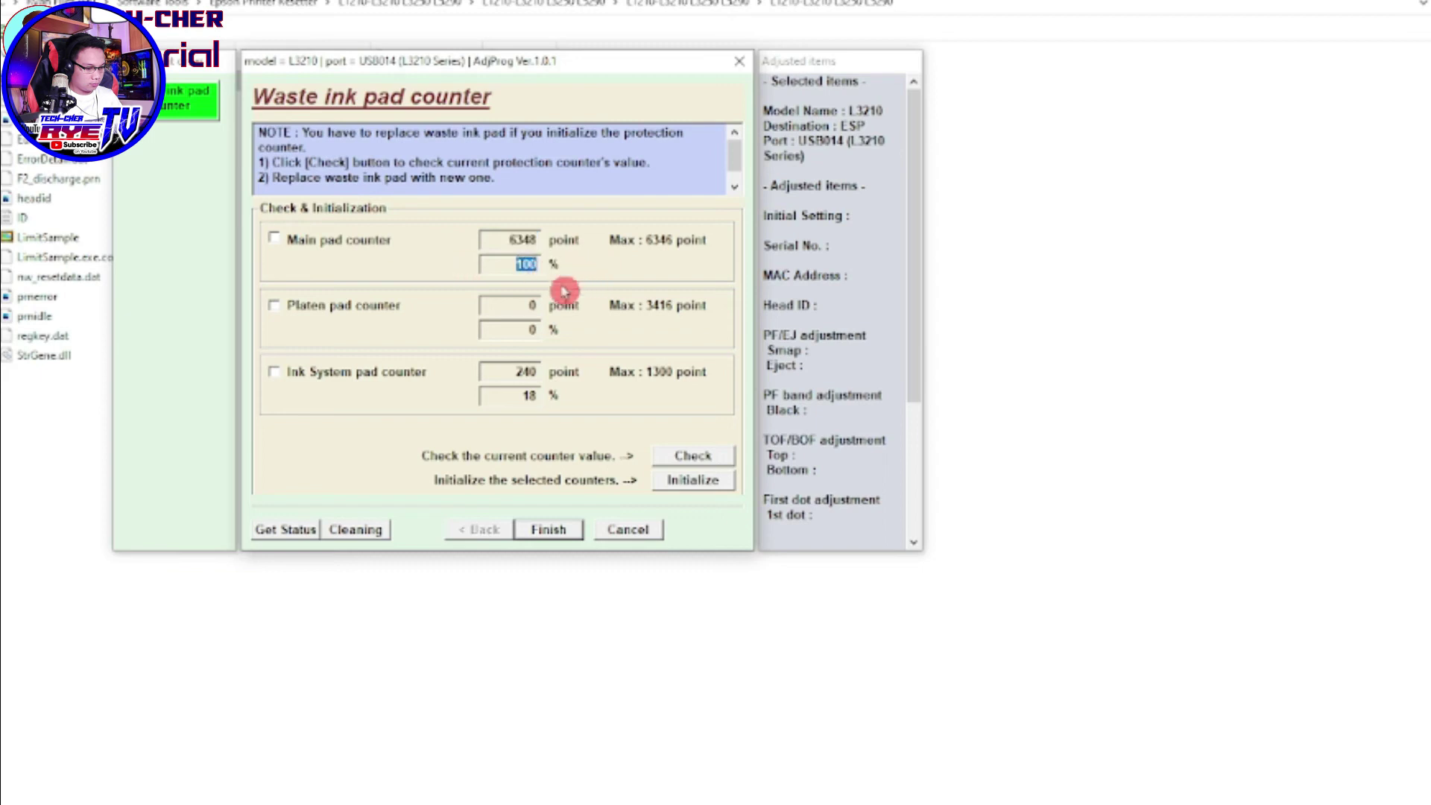
drag(521, 266, 582, 264)
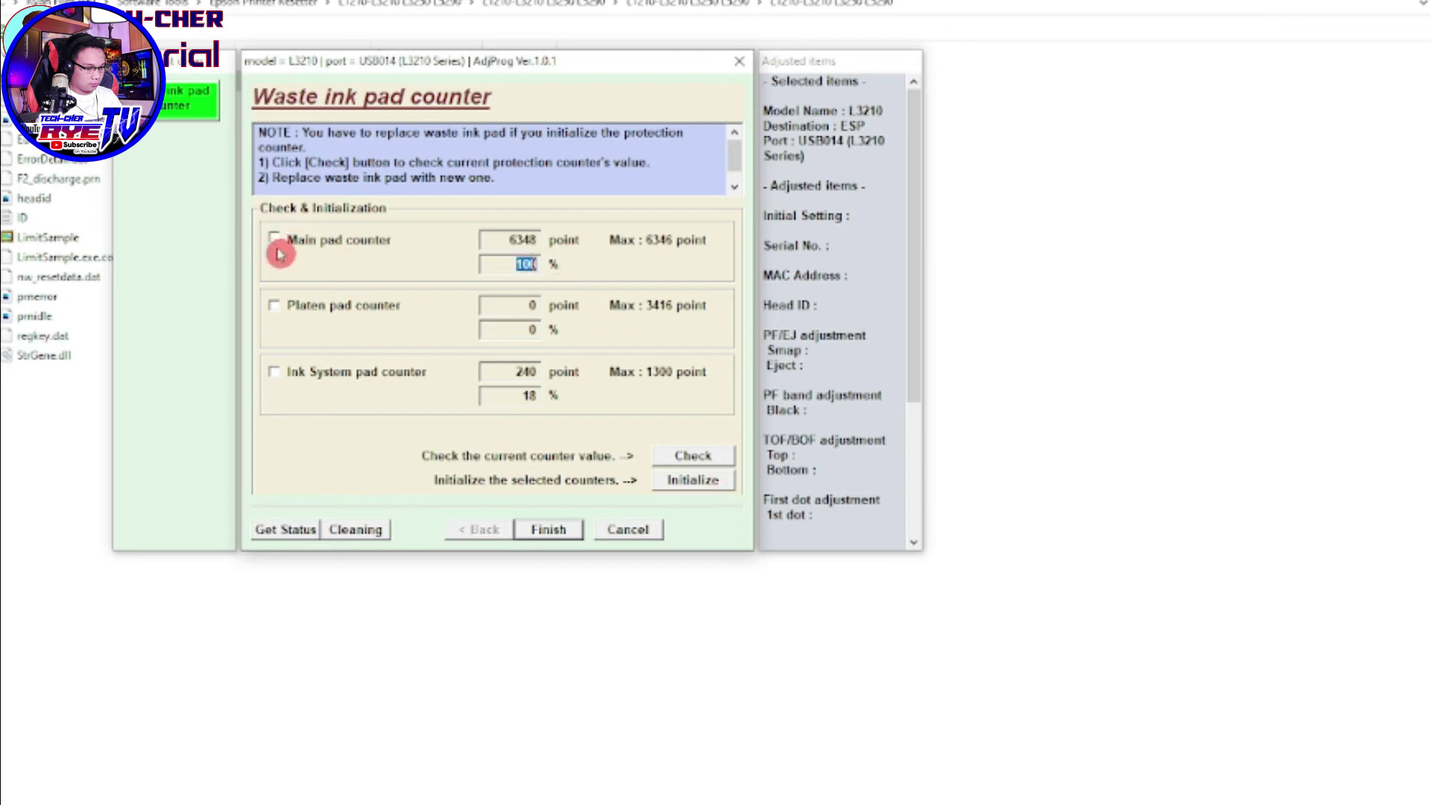
Step: Initialize the main, platen and ink system pad counters, confirming the reset and acknowledging the printer power messages
click(276, 243)
click(278, 310)
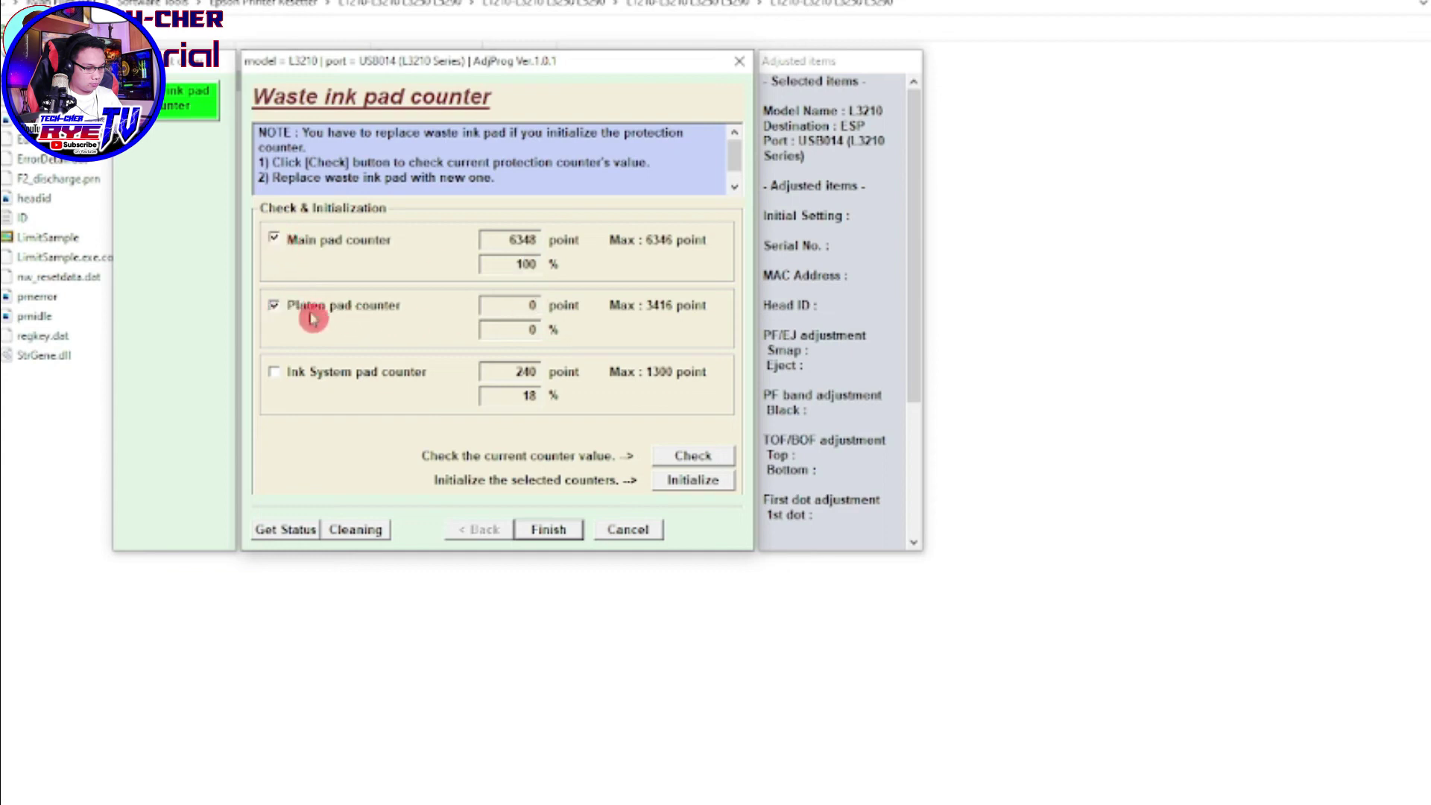
click(275, 373)
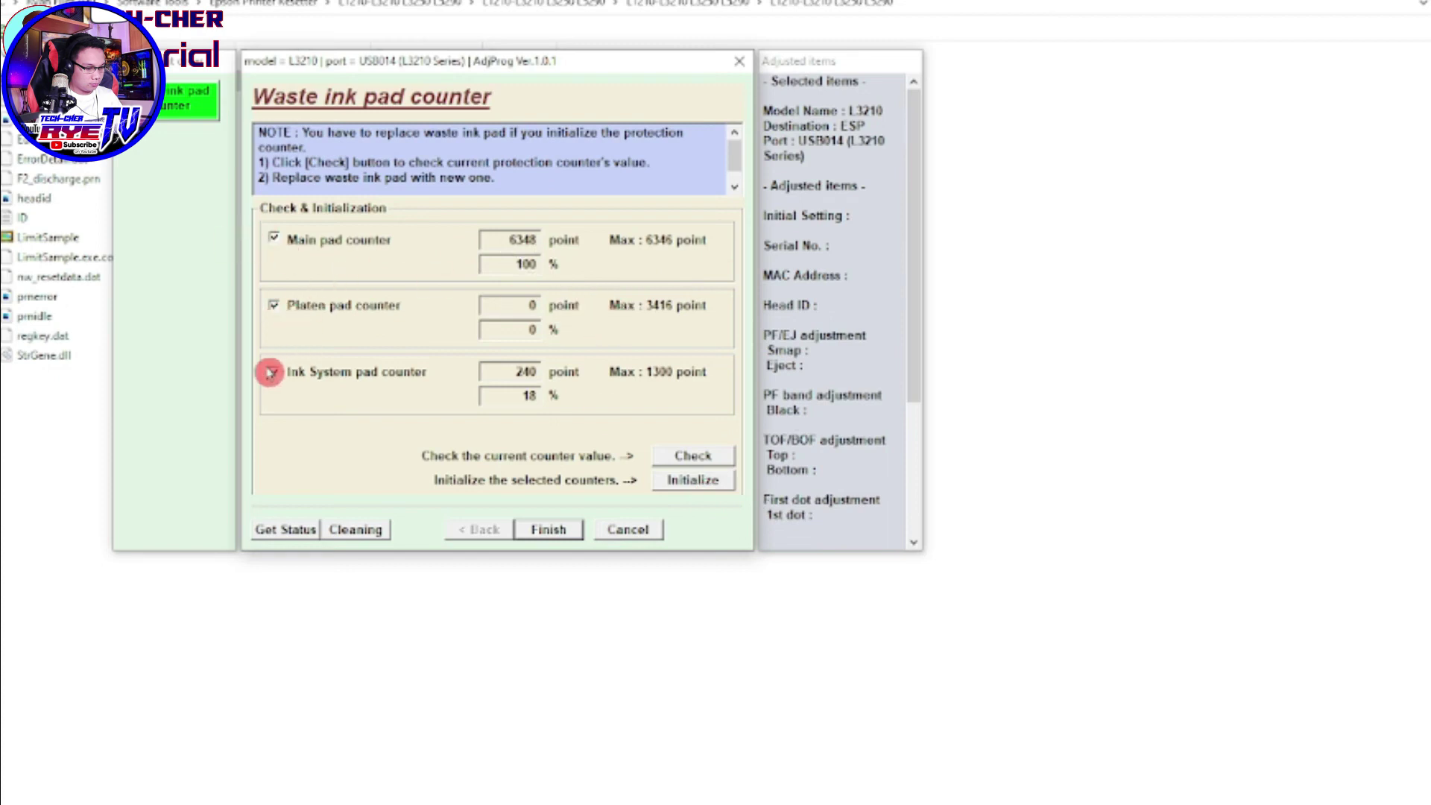
click(705, 486)
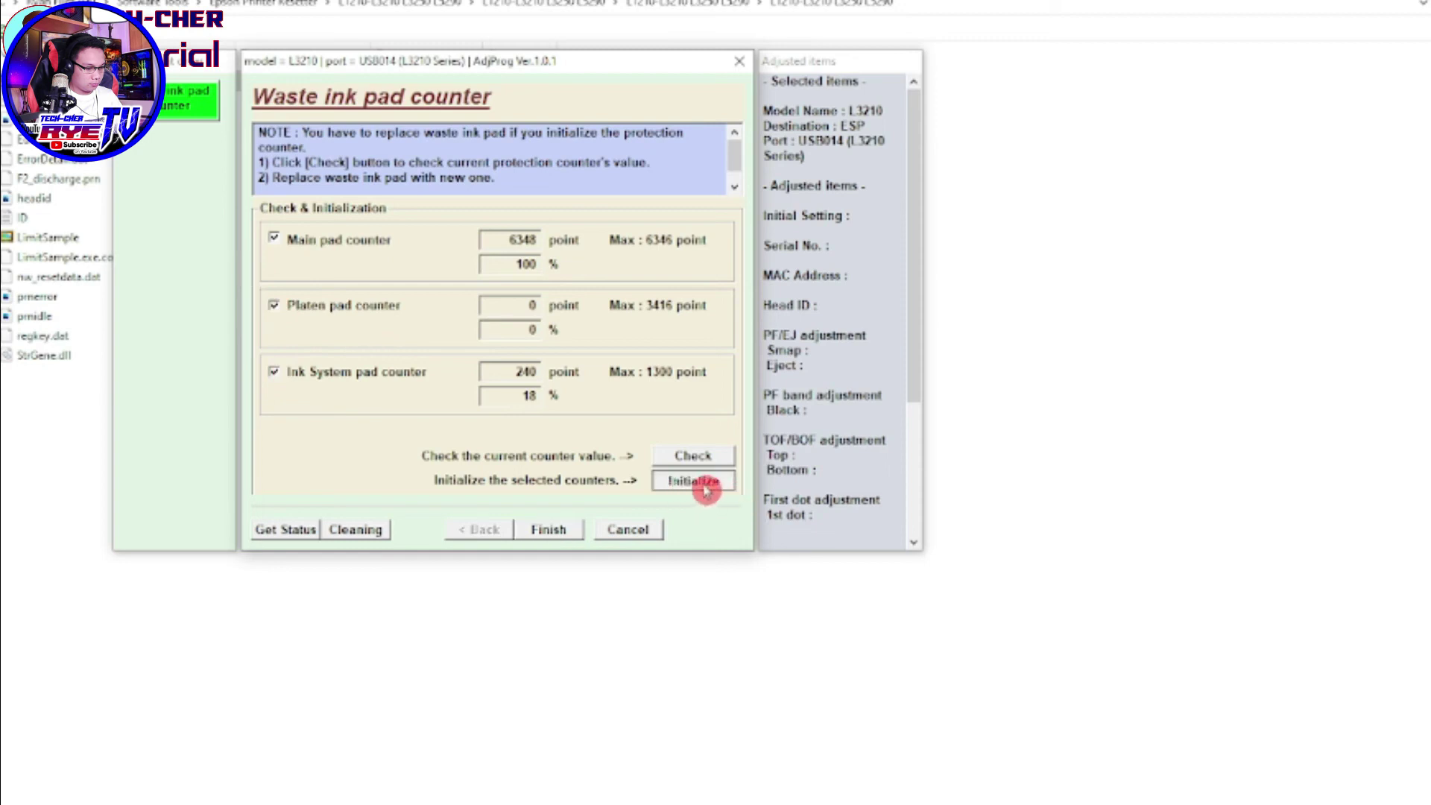
click(729, 480)
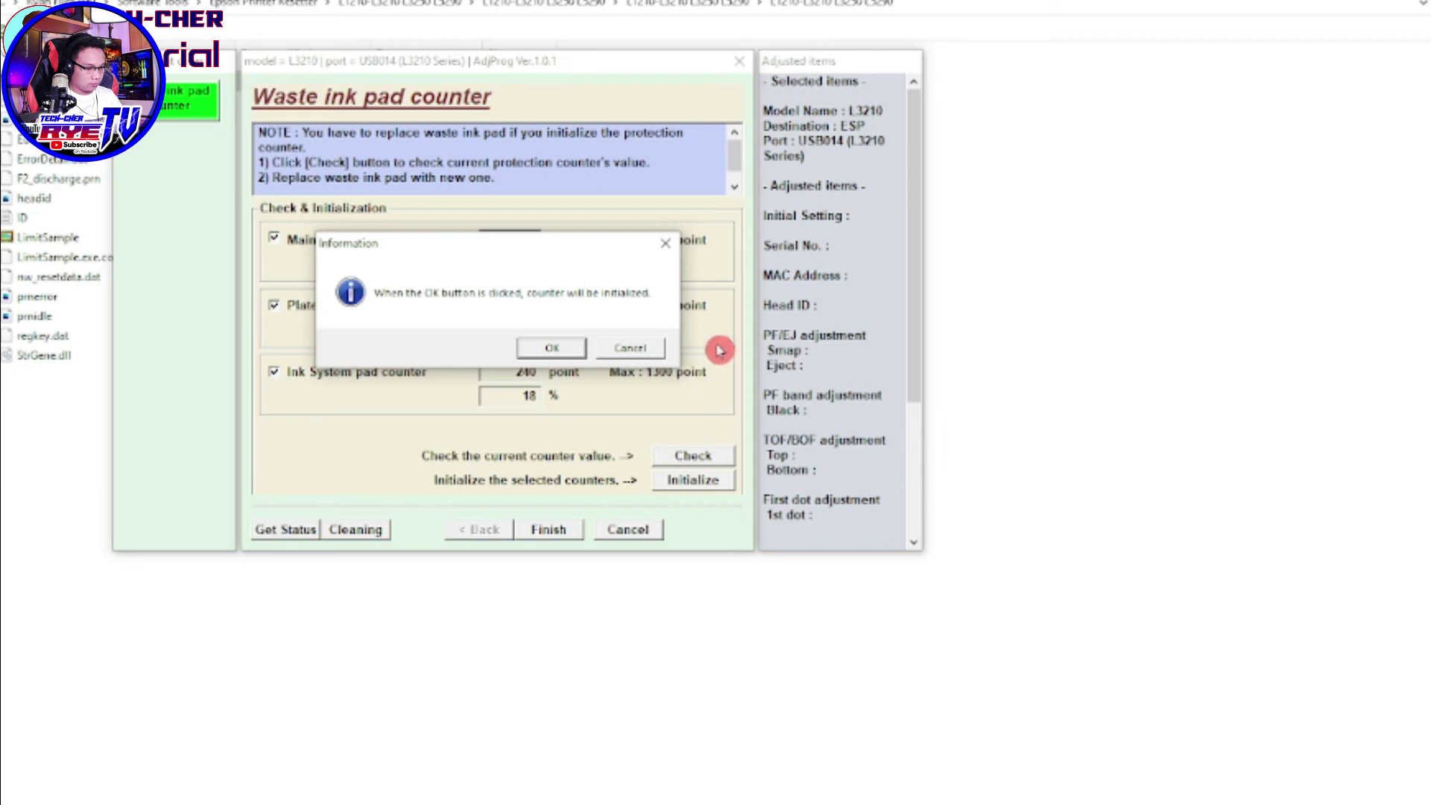
click(552, 348)
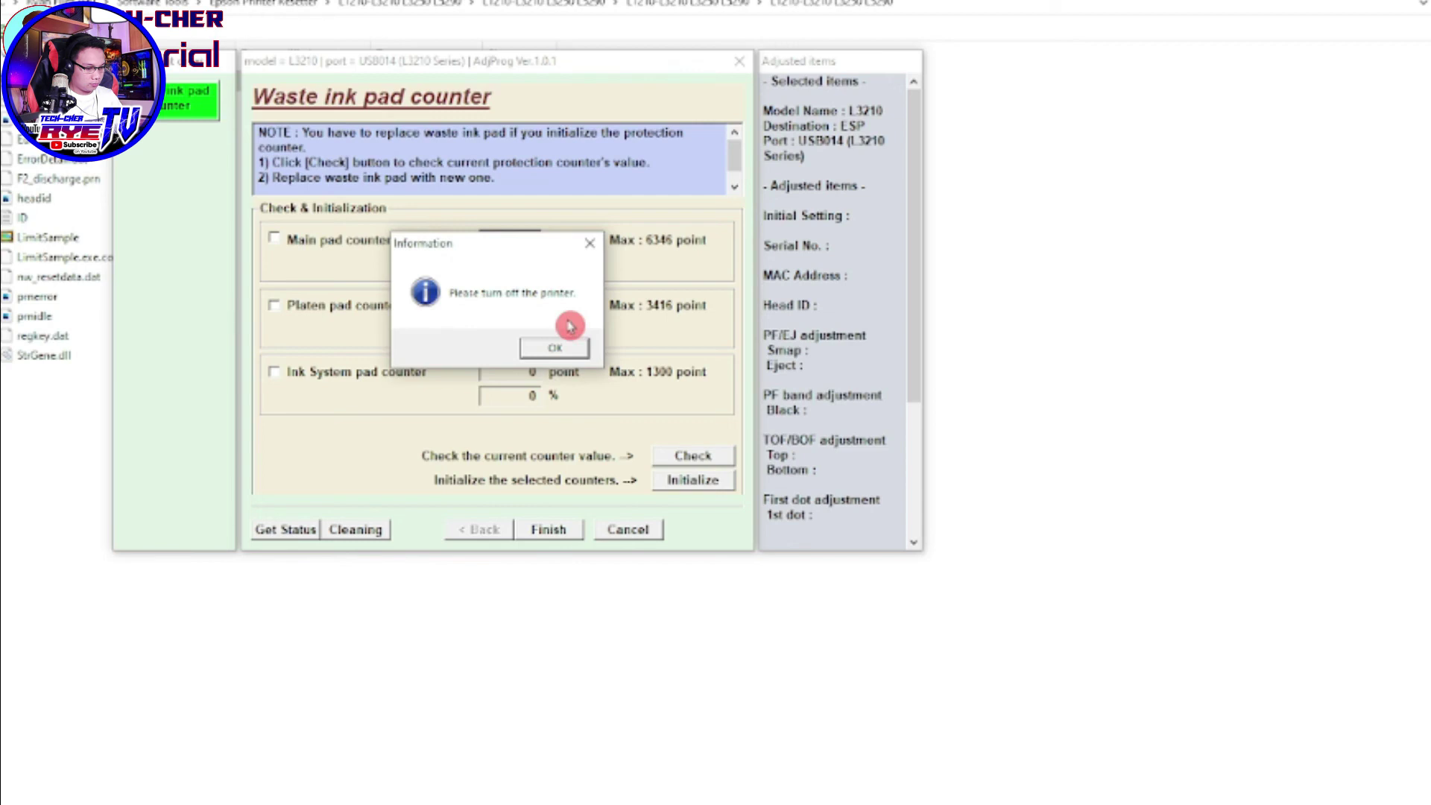
click(578, 349)
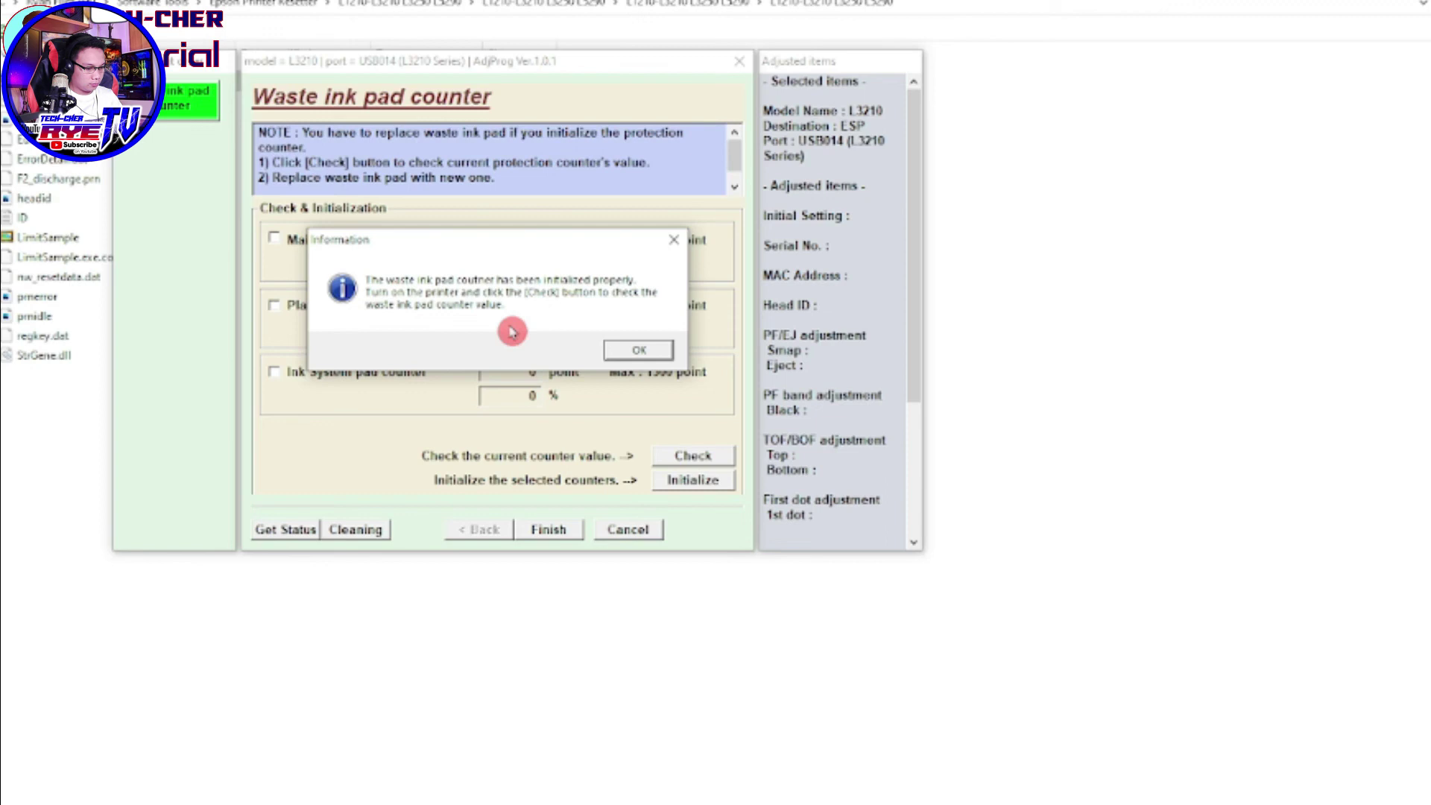
click(673, 239)
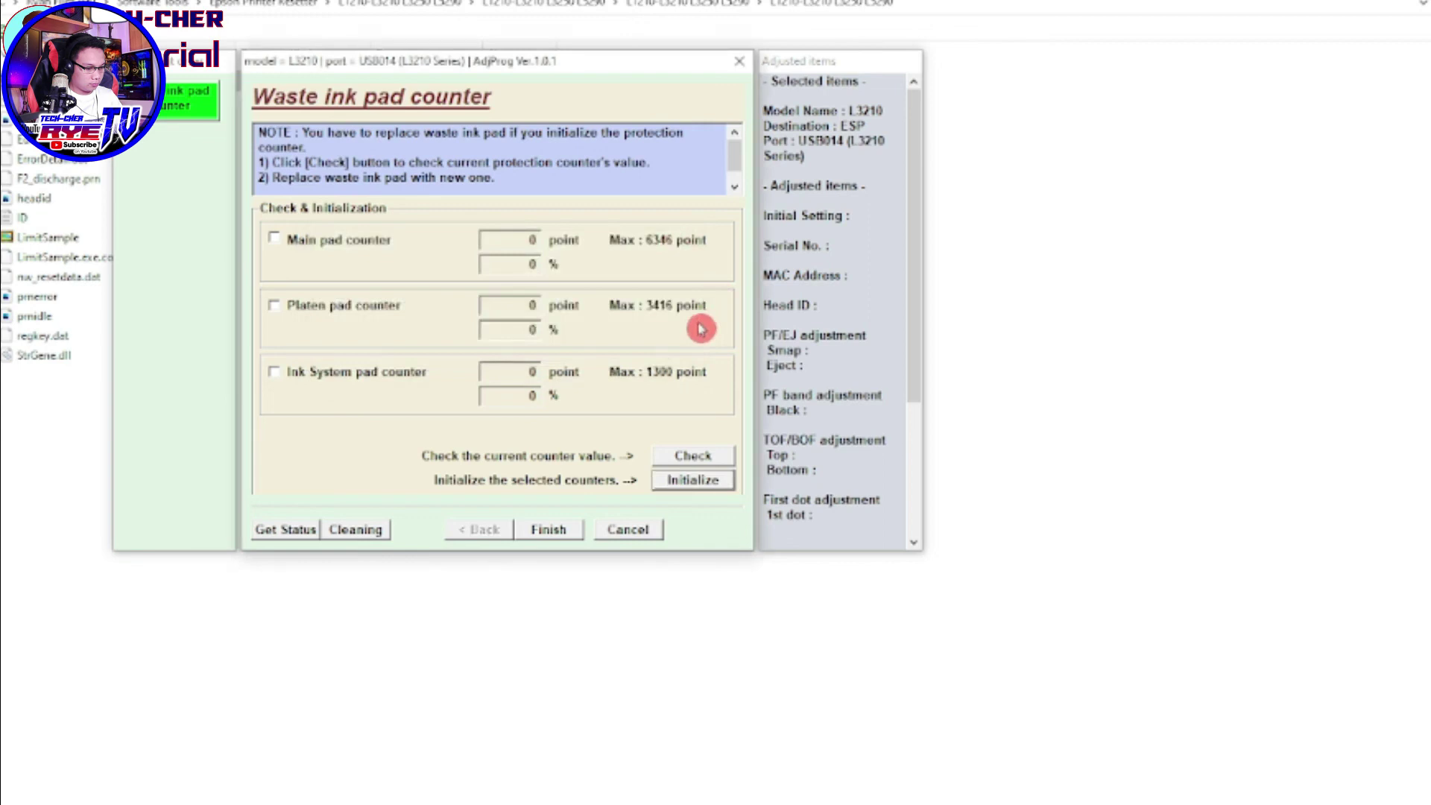
Step: Select all three pad counters again and recheck their values after the initialization
click(276, 238)
click(286, 311)
click(286, 377)
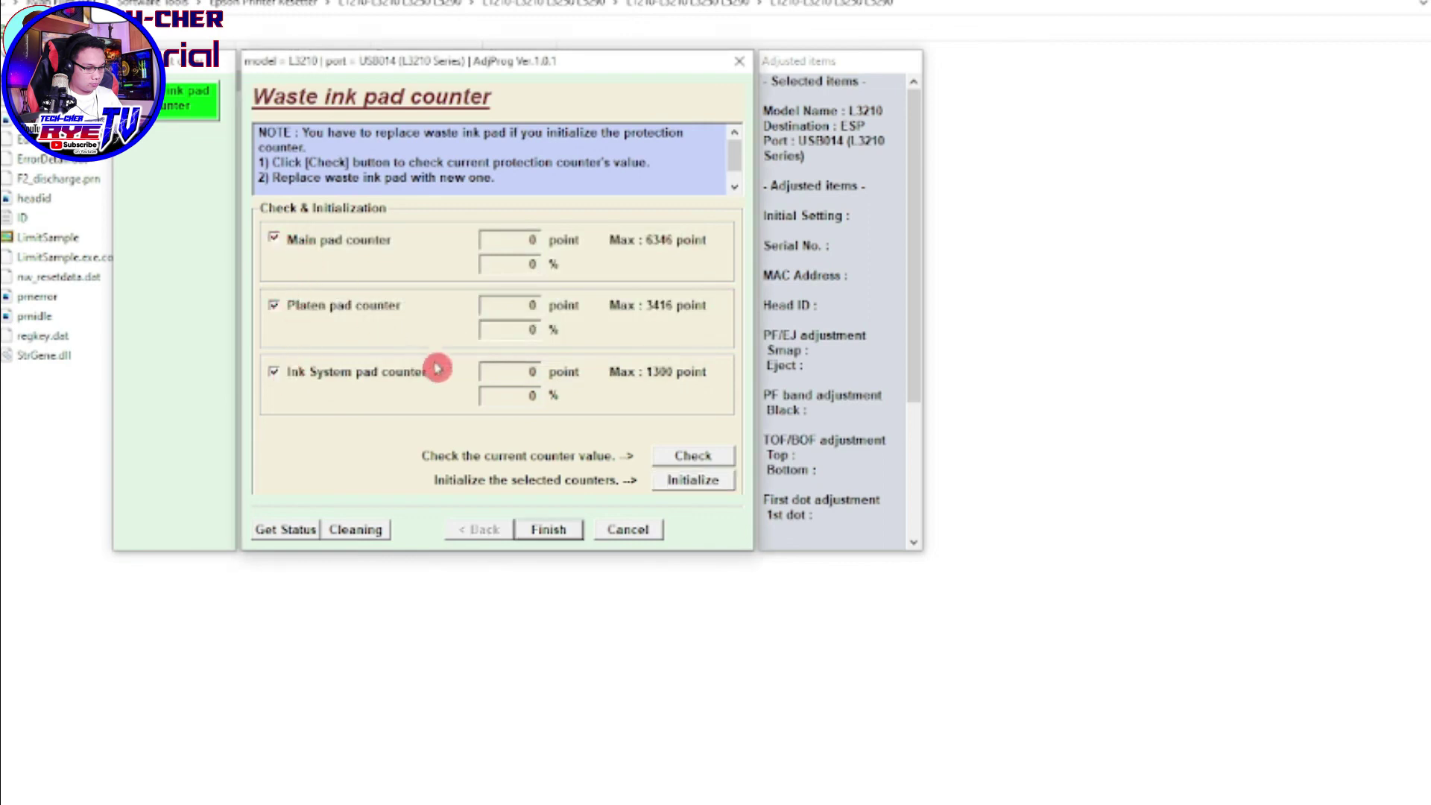
click(707, 461)
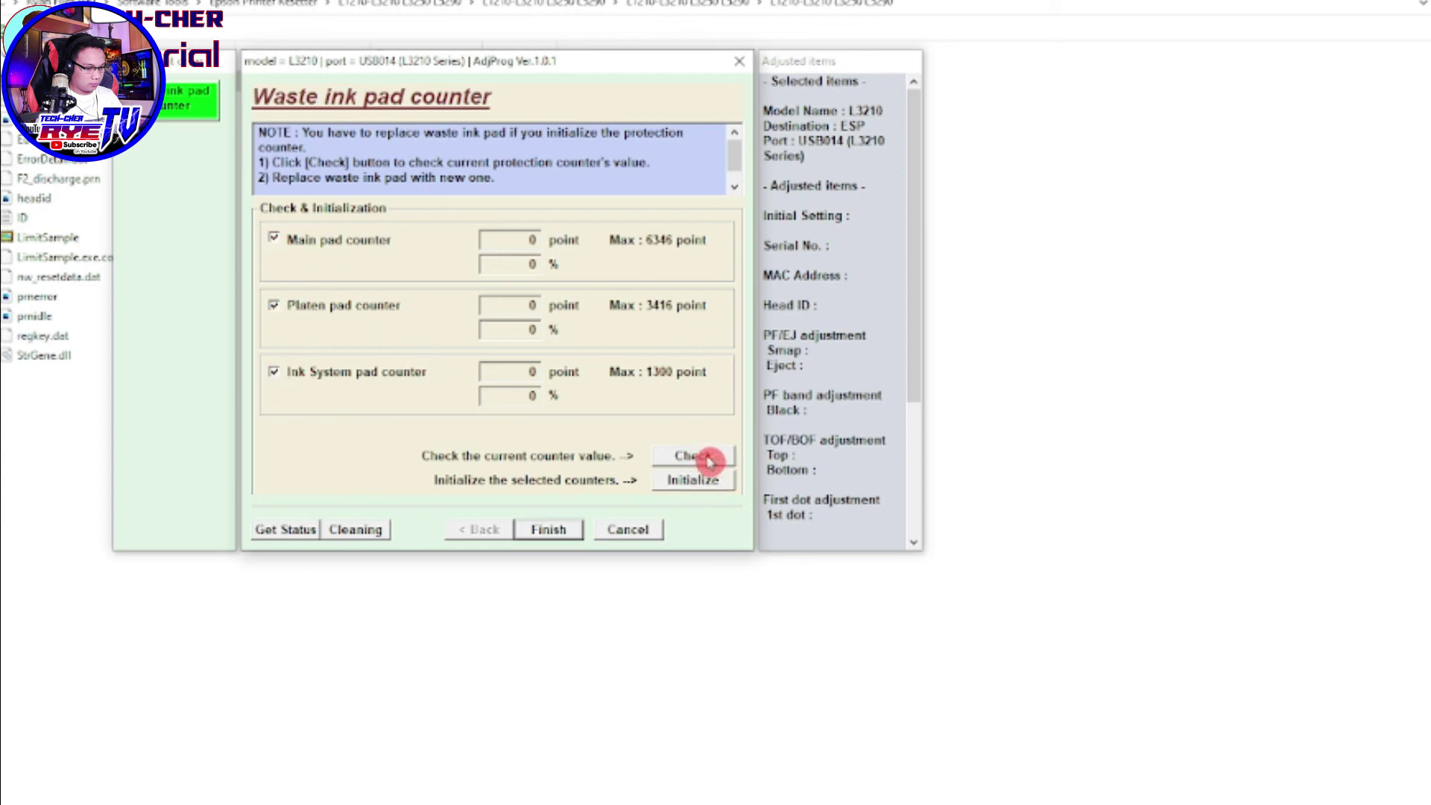
click(709, 461)
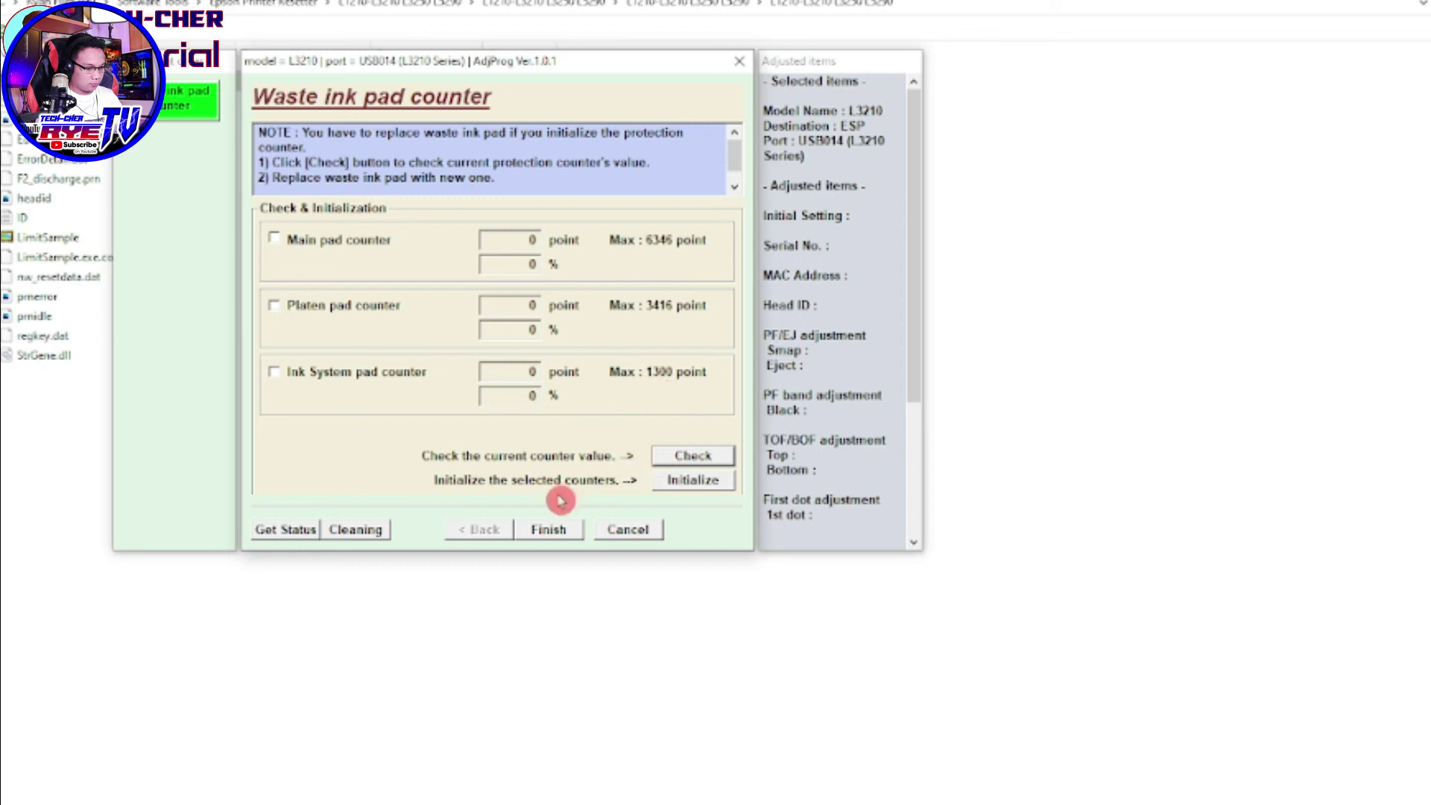
Step: Finish the waste ink pad adjustment and close both the adjustment program and the ID text file
click(549, 529)
click(516, 531)
click(549, 530)
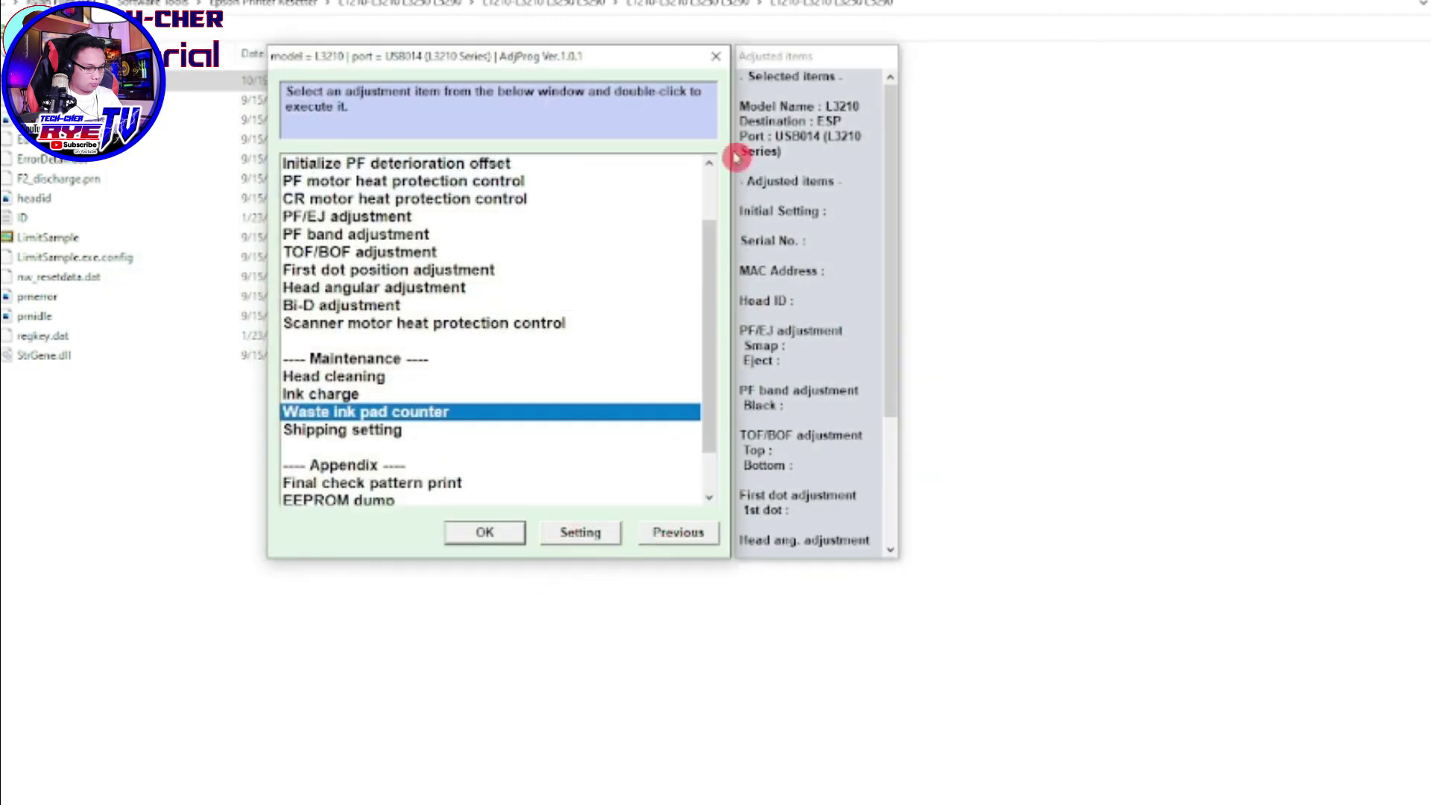
click(716, 56)
click(511, 495)
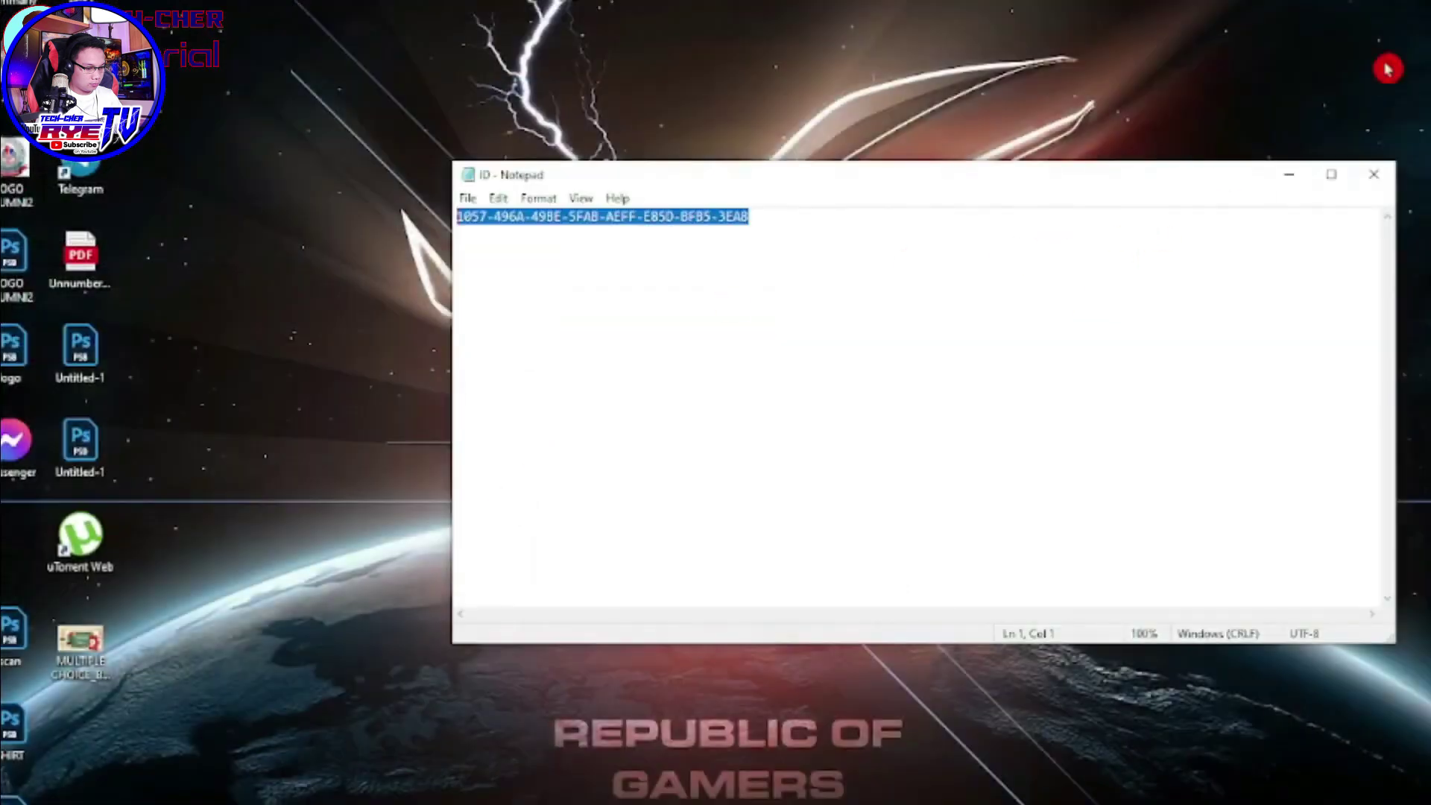
click(1369, 173)
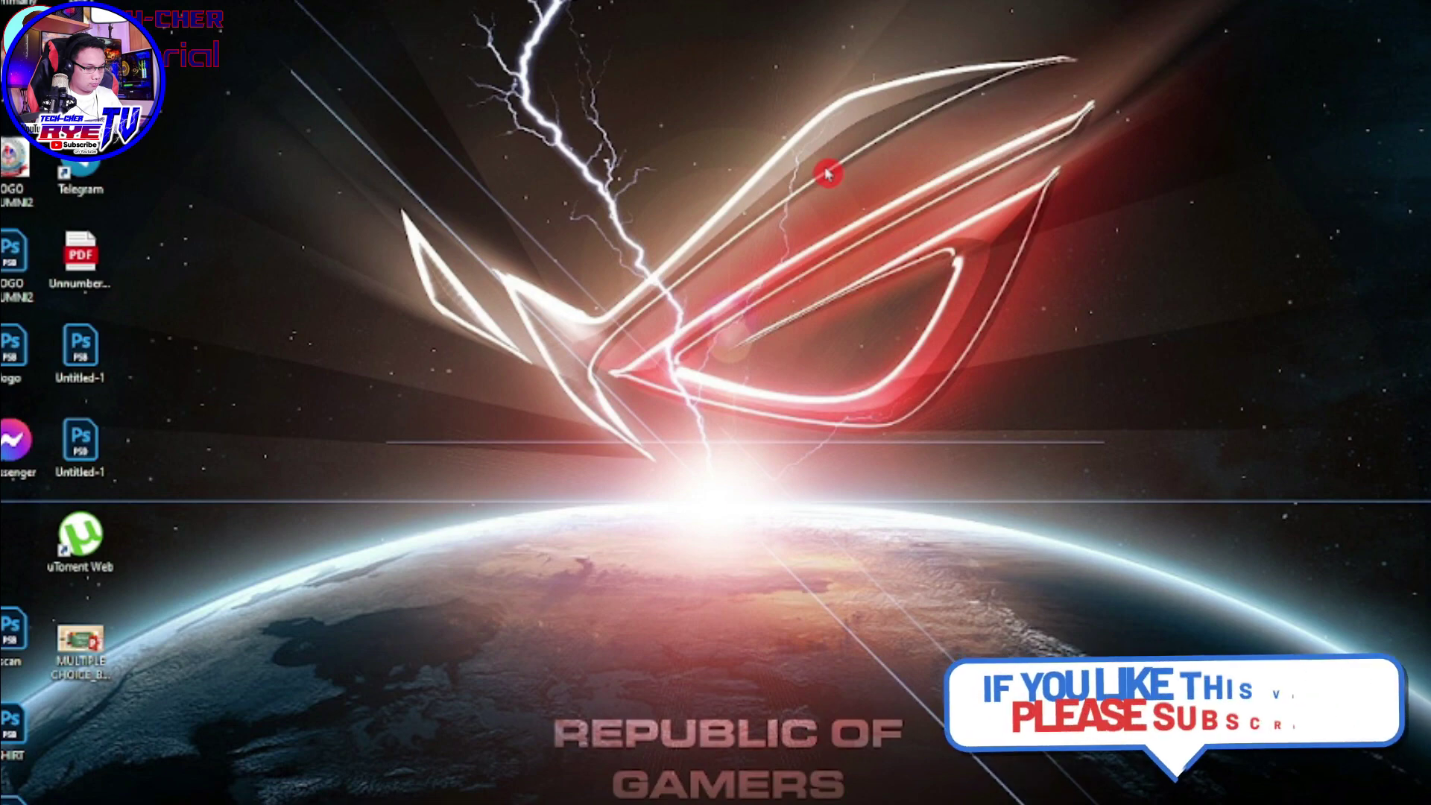
click(319, 751)
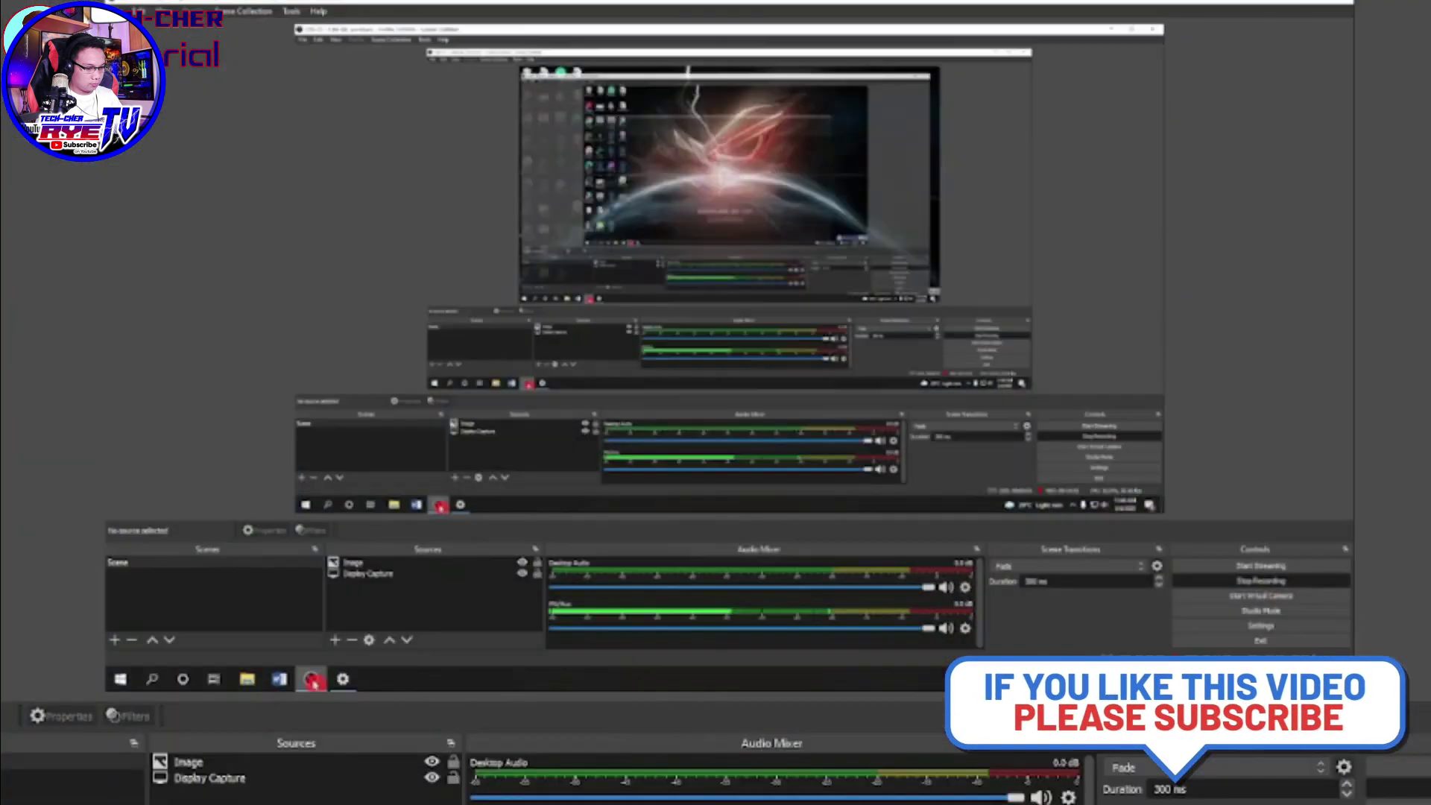